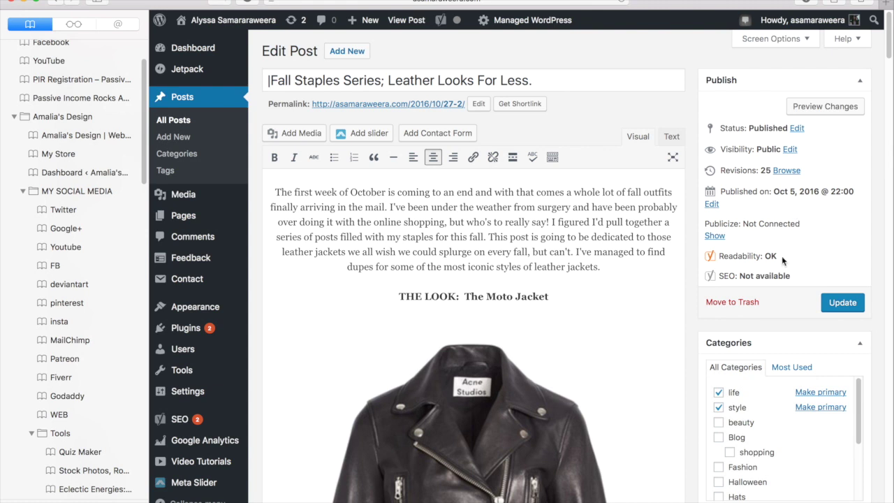
- Review the post's readability and SEO status and the Acne Studios moto jacket image's details, including its advanced options
drag(794, 276, 710, 256)
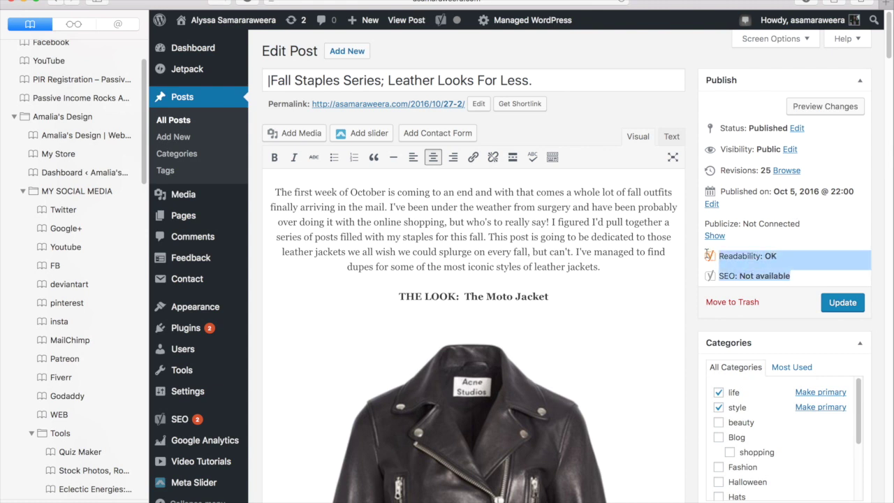
click(809, 258)
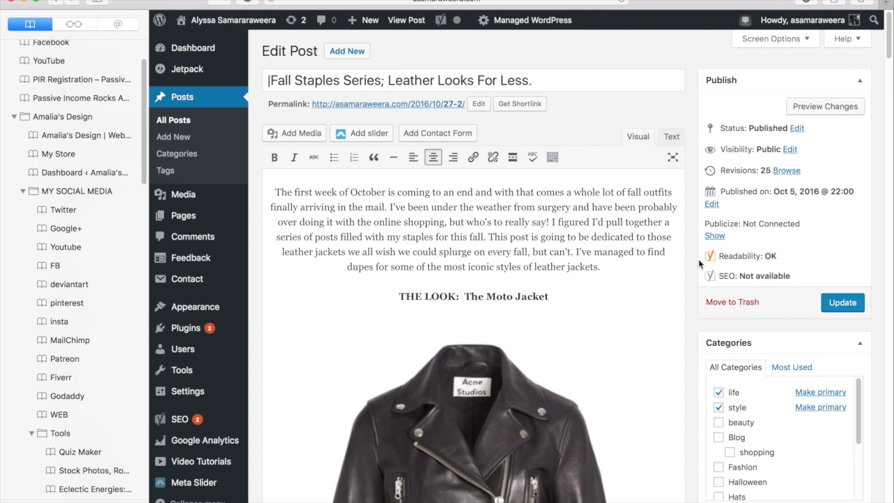
scroll(699, 262, down, 5)
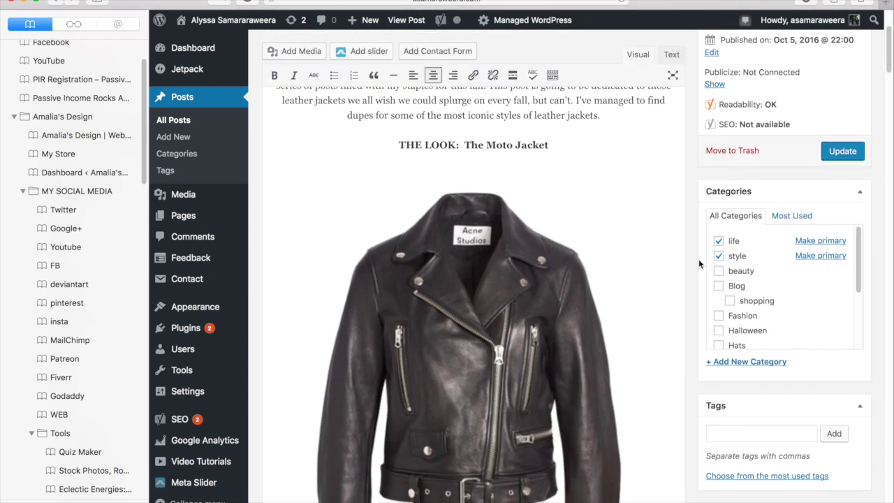
click(622, 278)
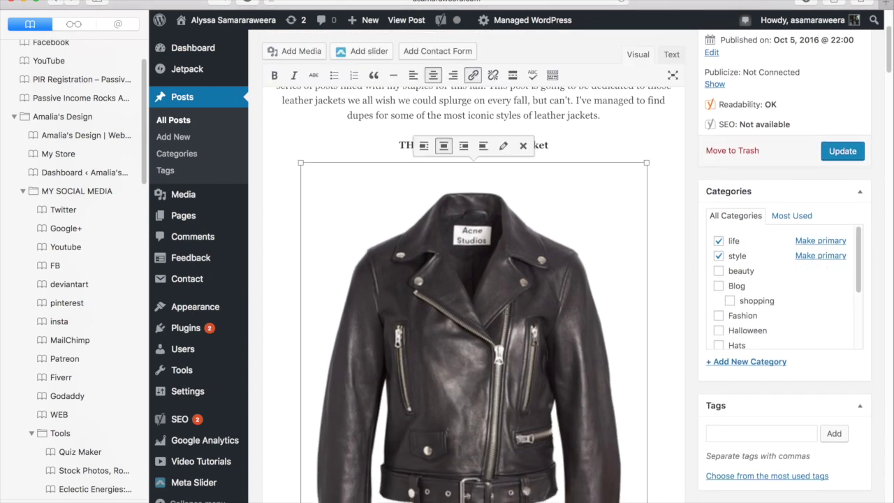
click(503, 146)
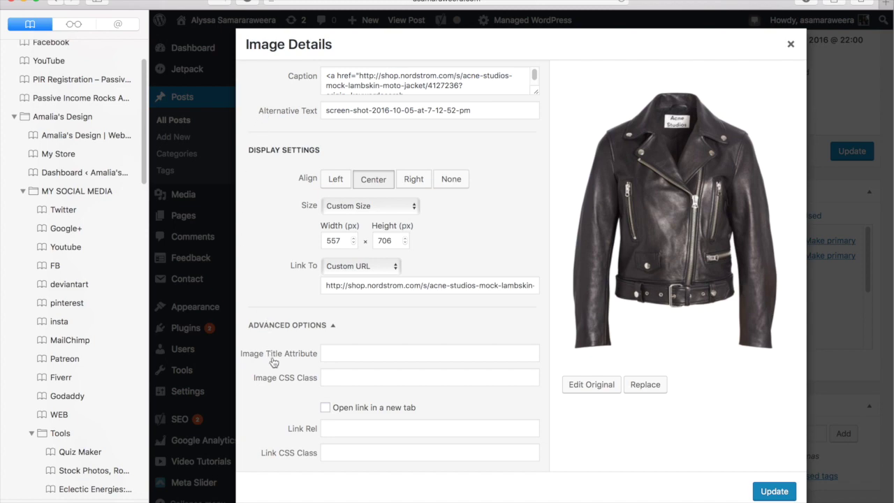
key(Escape)
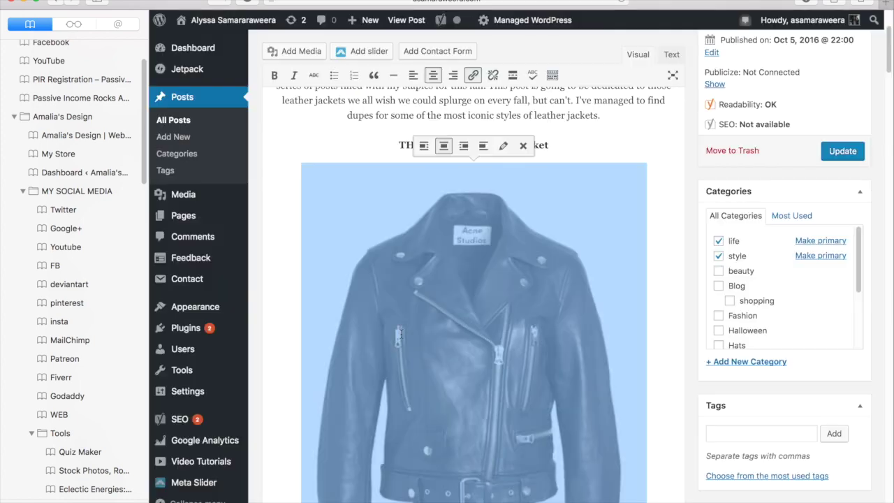
- Go to the media library and open the attachment details of the black Junya leather jacket with the large belt buckle
mouse_move(183, 193)
click(184, 194)
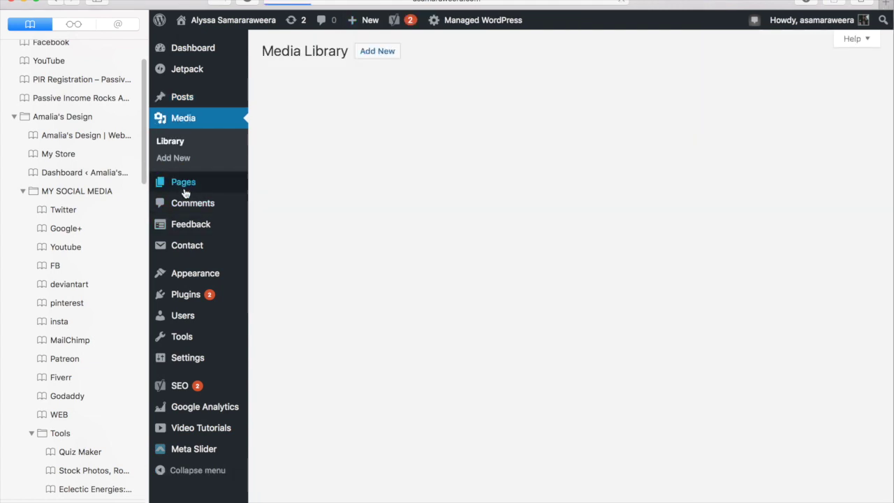
mouse_move(237, 333)
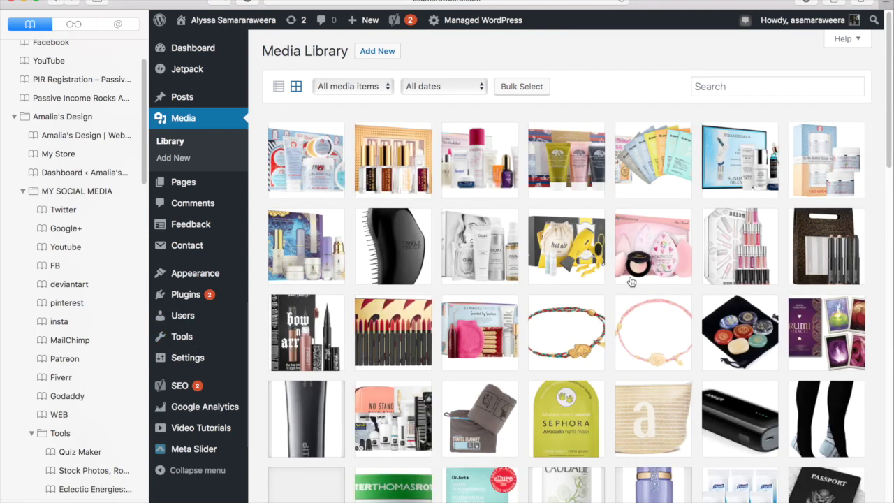
scroll(631, 281, down, 15)
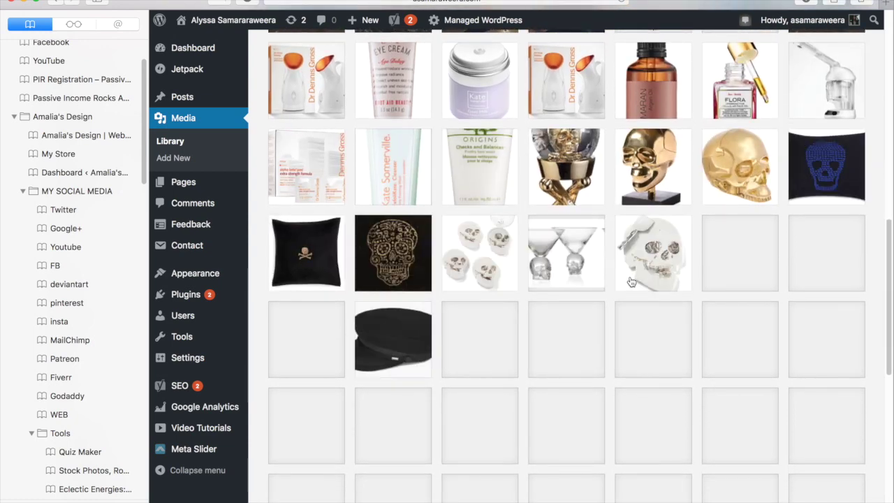
scroll(720, 279, down, 10)
scroll(721, 279, down, 10)
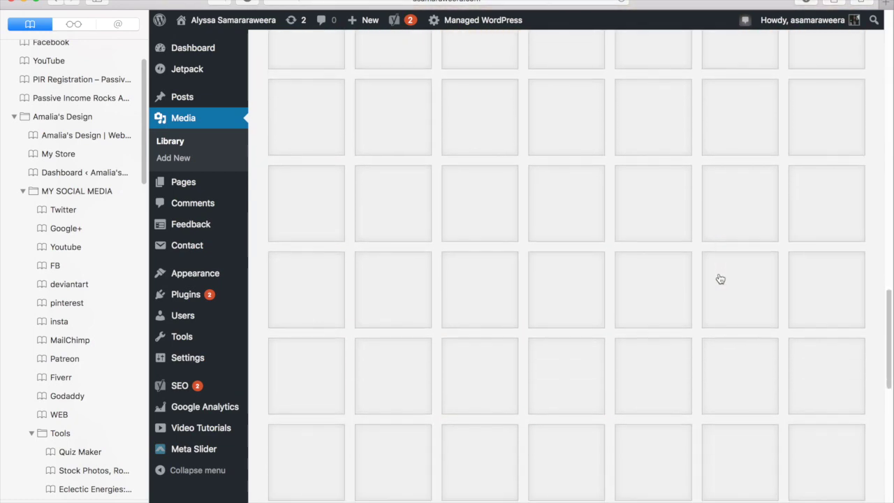
scroll(720, 279, down, 3)
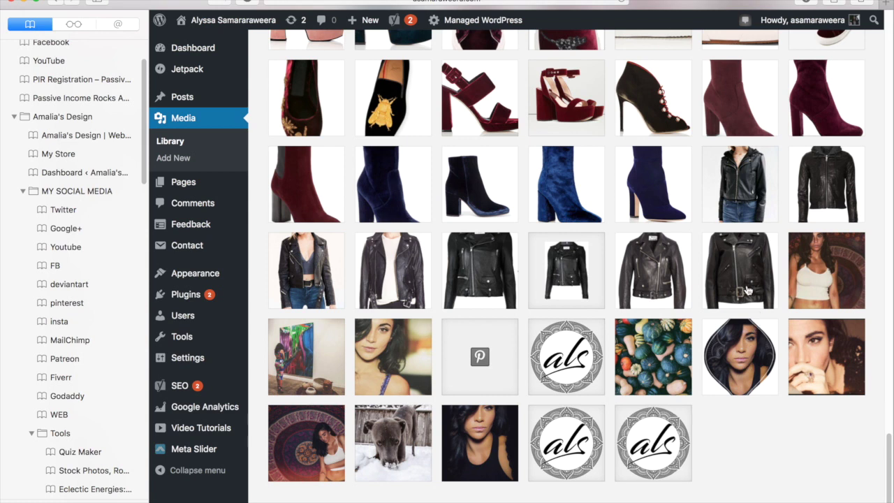
click(746, 285)
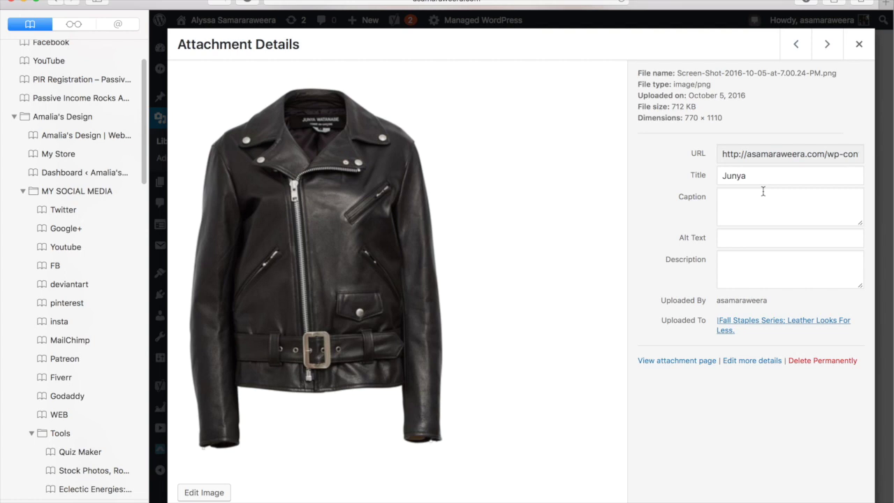
- Extend the jacket image's title to "Junya Fall Fashion 2016 Leather Jacket"
click(767, 175)
text(Fall Fashion 2016 )
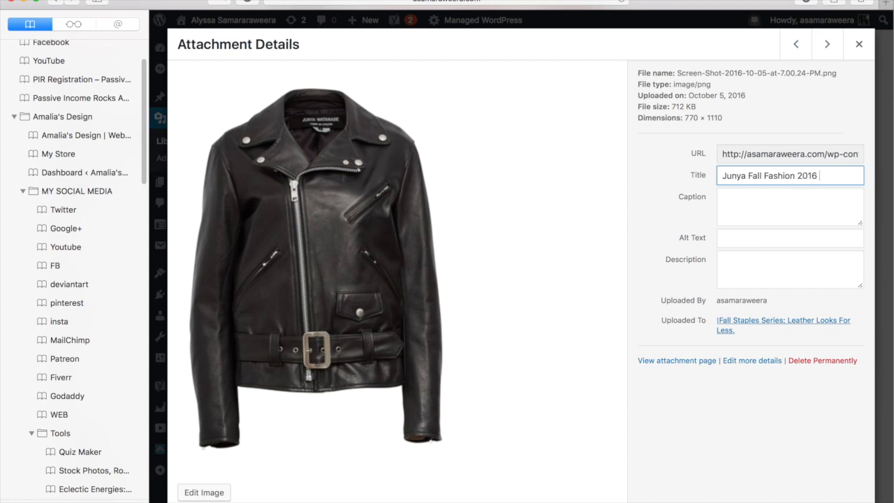
text(Leather Jacket)
- Copy the Junya jacket image's title into its alt text and description
key(super+a)
key(super+c)
click(720, 237)
key(super+v)
click(778, 263)
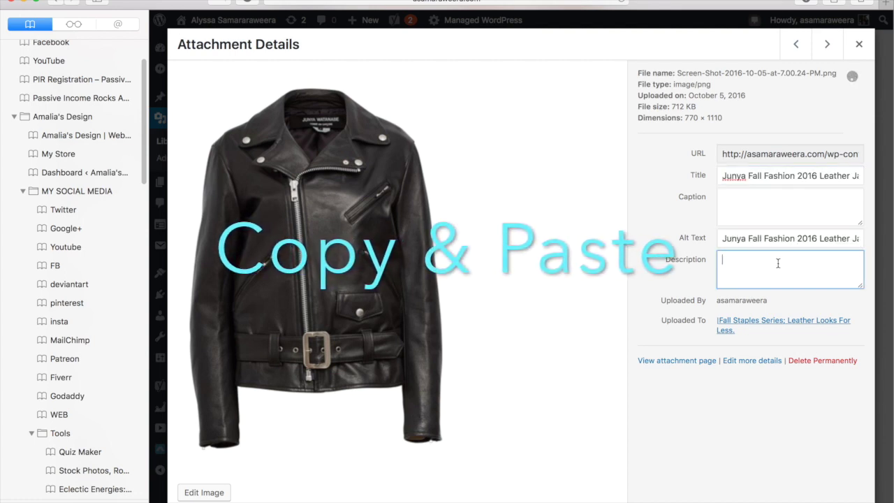
key(super+v)
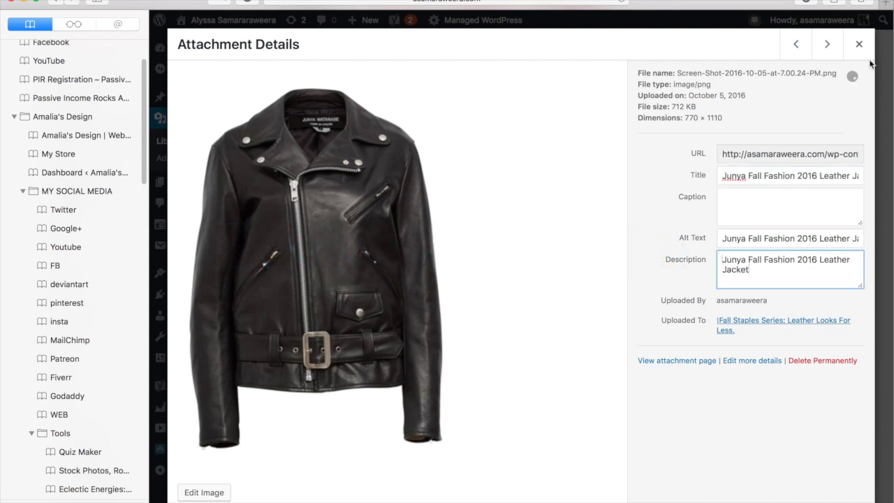
- Open the adjacent Acne Studios jacket attachment and retitle it "Acne Studios Fall Fashion Leather Jacket"
click(794, 55)
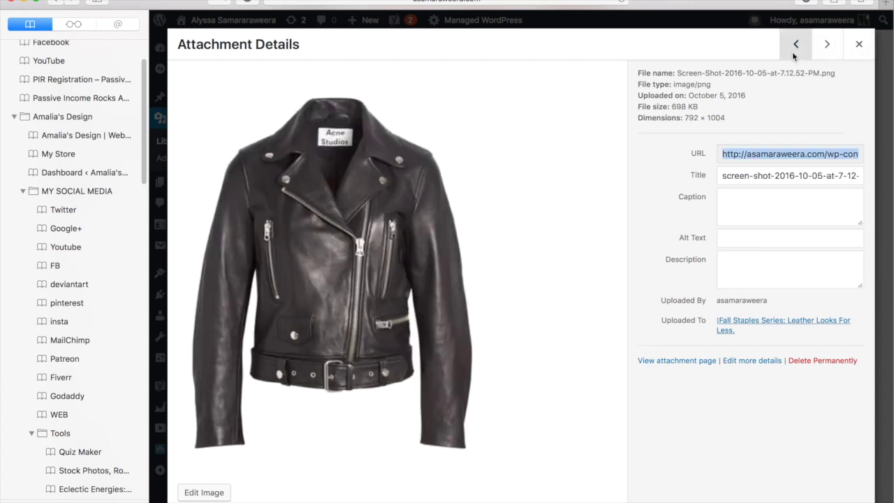
click(749, 177)
key(super+a)
text(Acne Studios )
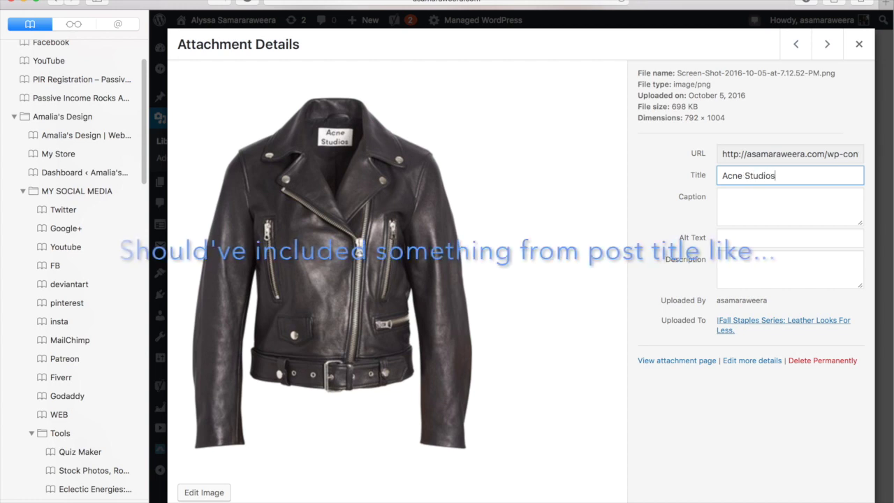
text(Fal)
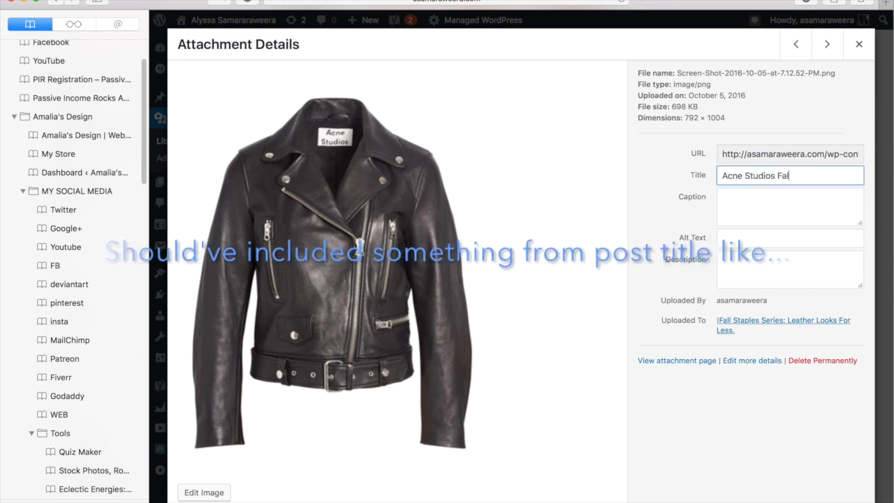
text(l Fashion)
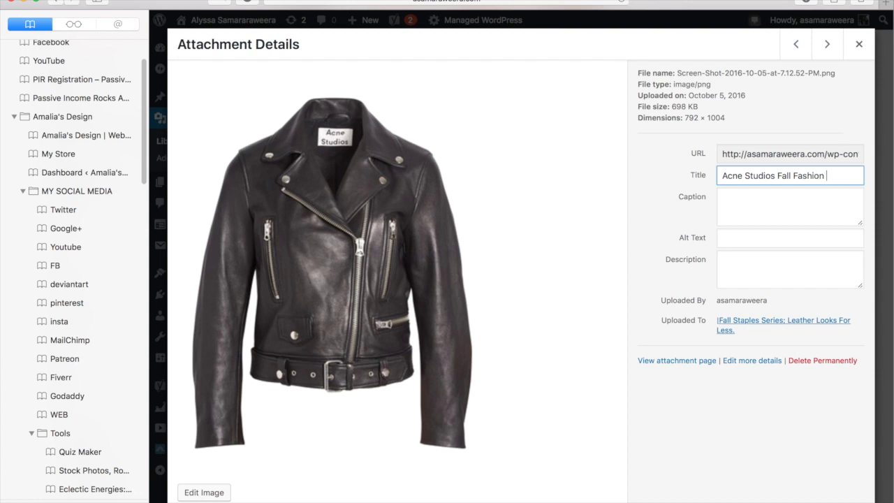
text( Leather Jacket)
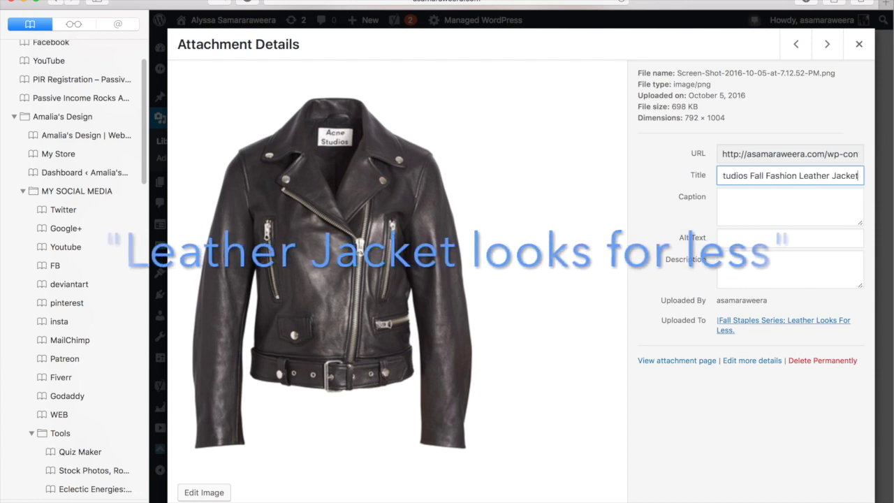
- Copy the Acne Studios jacket image's title into its alt text and description
key(ctrl+a)
key(ctrl+c)
click(763, 239)
key(ctrl+v)
click(760, 265)
key(ctrl+v)
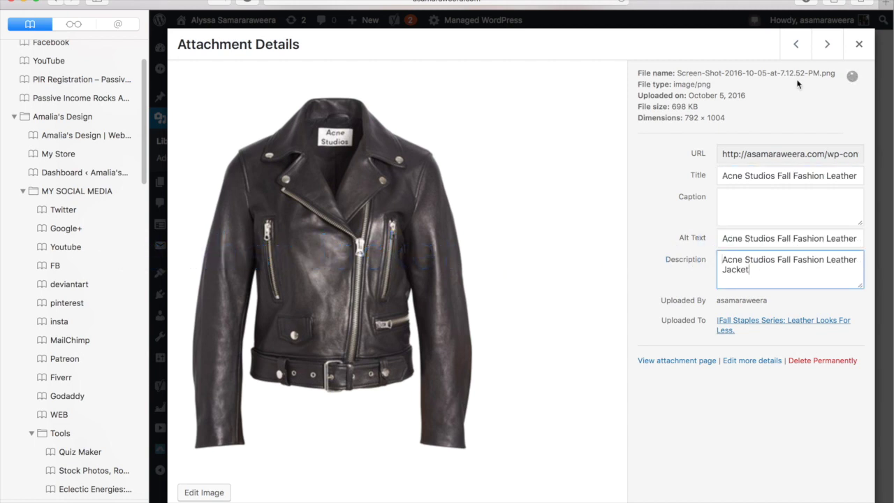
- Open the small 70 × 93 jacket attachment and retitle it "Acne Studios Fall Fashion Leather Jacket Thumbnail" by reusing the copied title
click(797, 44)
click(827, 44)
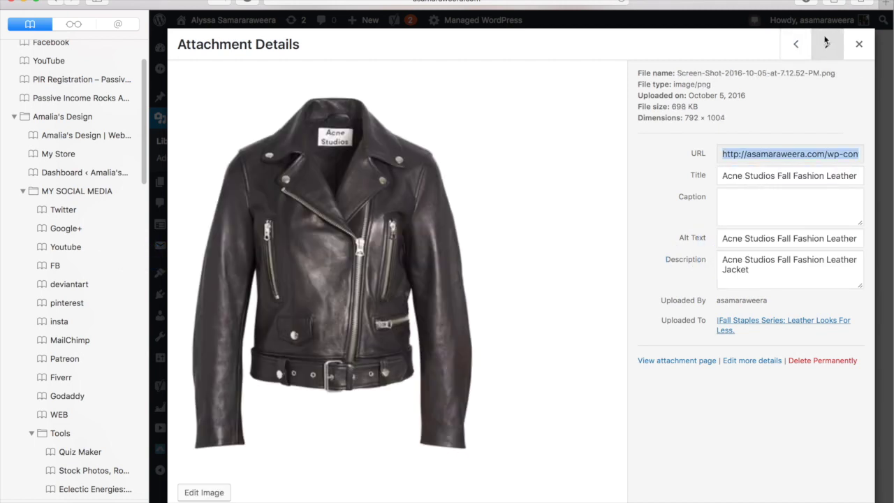
click(800, 44)
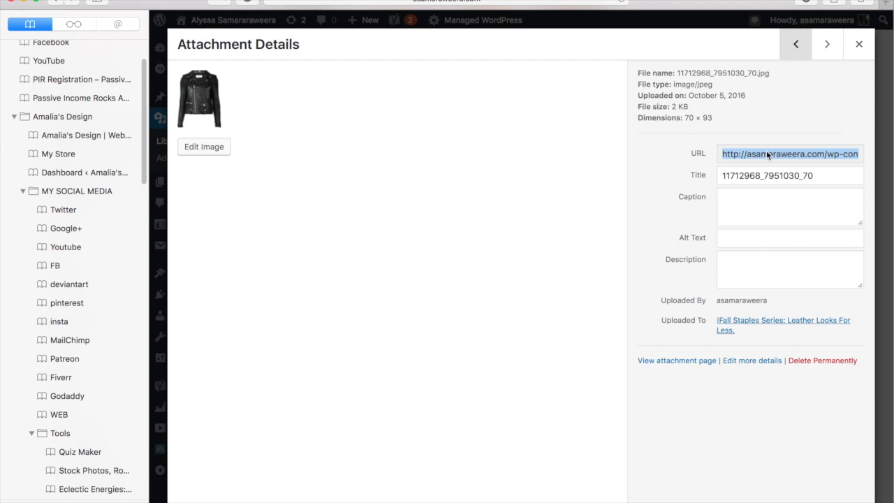
click(769, 191)
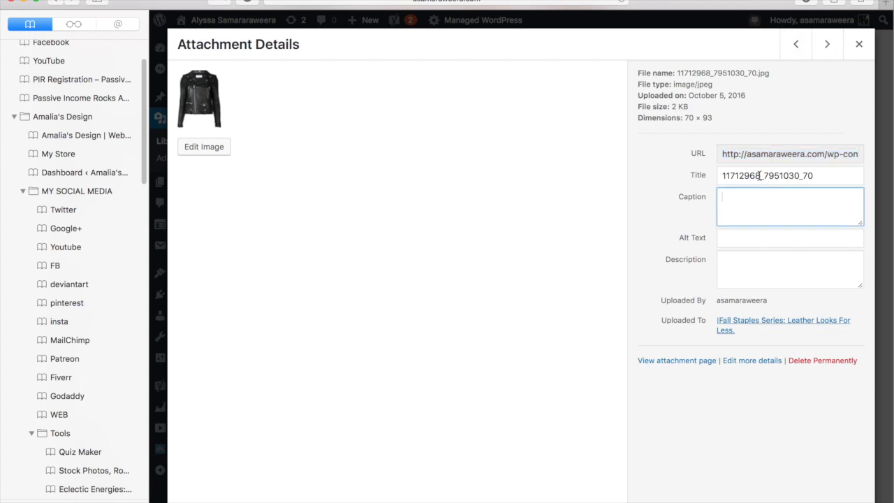
double_click(761, 176)
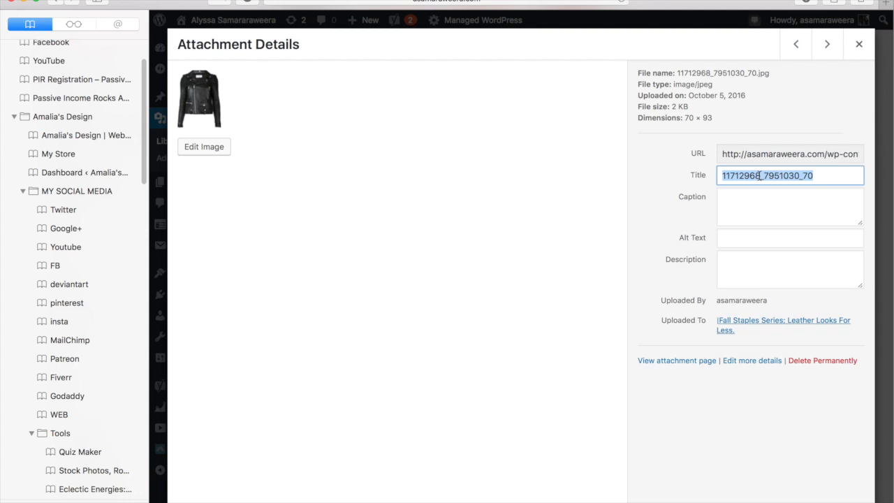
key(super+v)
text(T)
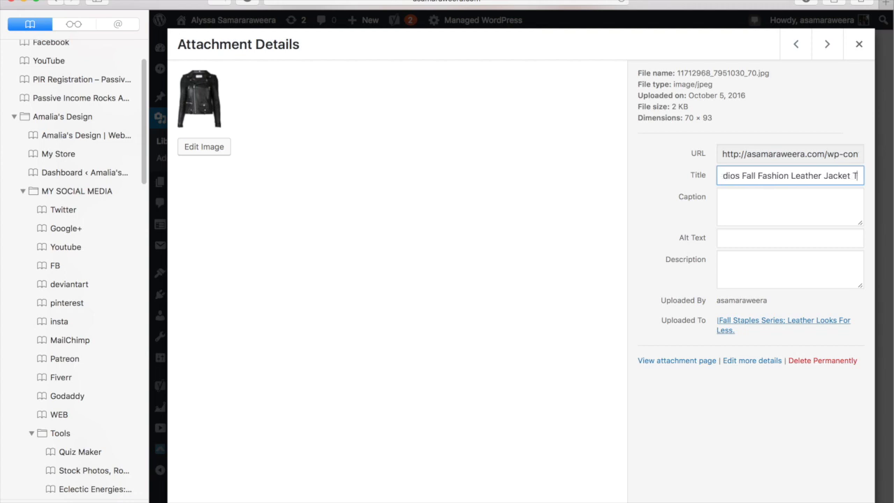
text(humbnail)
- Copy the thumbnail image's title into its alt text and description
key(super+a)
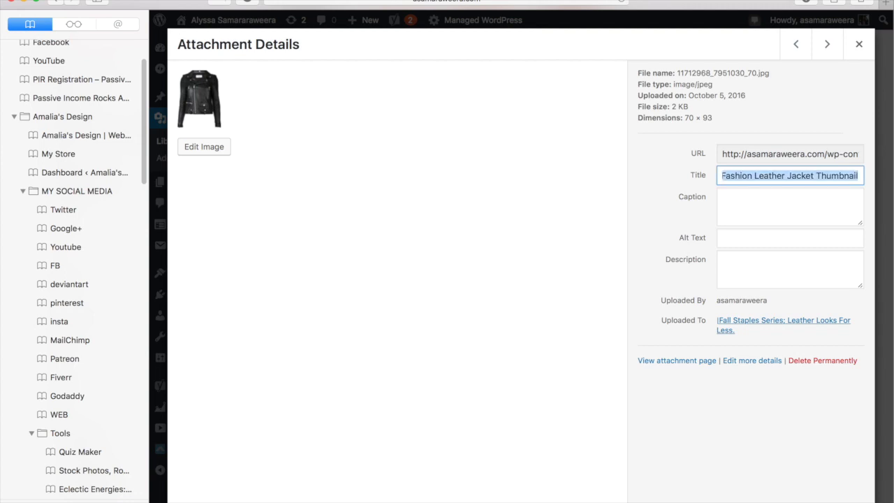
key(super+c)
click(769, 237)
key(super+v)
click(778, 263)
key(super+v)
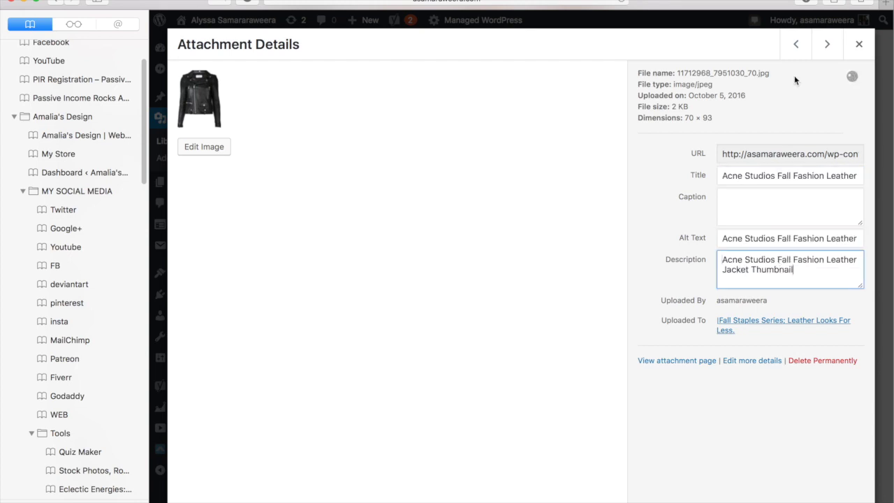
- Open the Saint Laurent jacket attachment and replace its title with "Saint Laurent Paris Fall Fashion 2016 Leather Jacket"
click(794, 49)
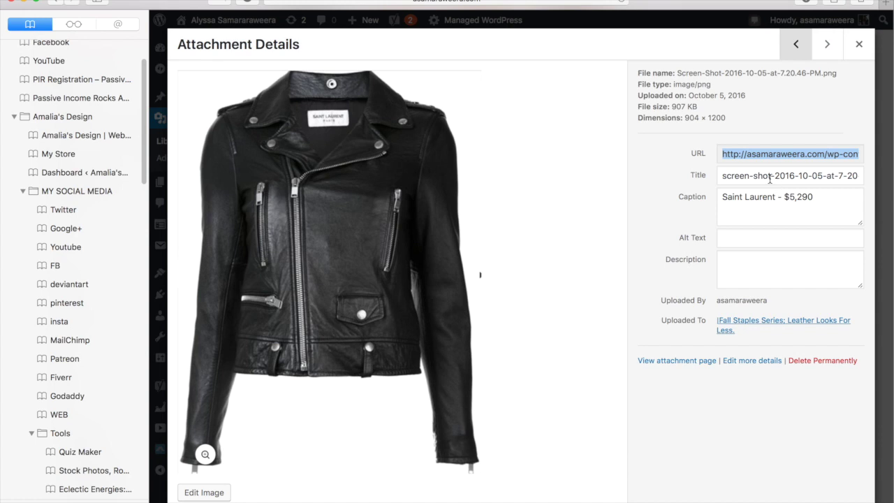
triple_click(813, 176)
text(Sain)
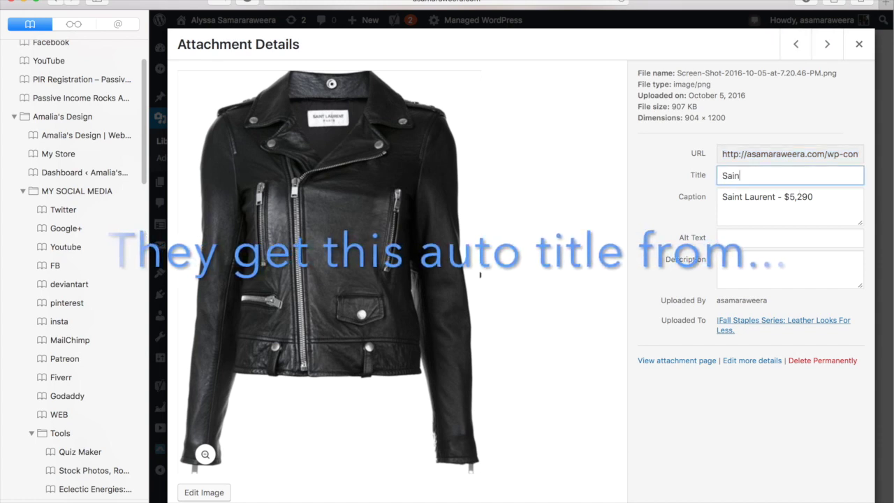
text(t Laurent)
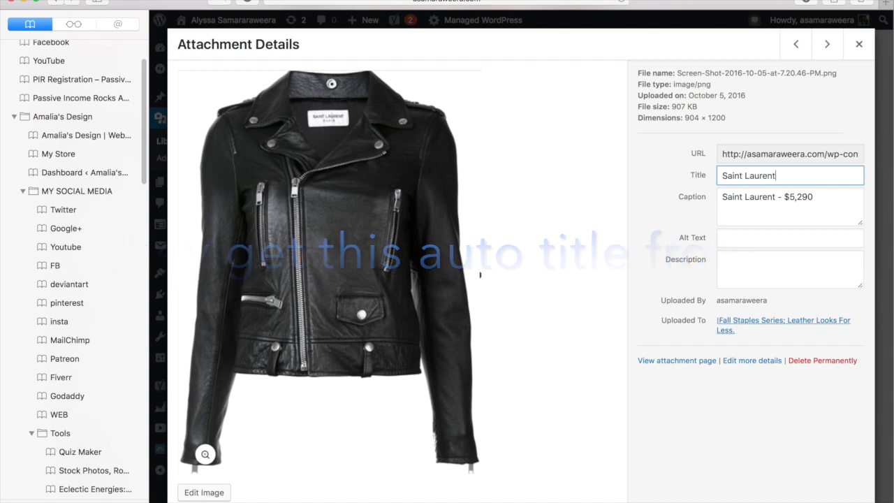
text( Paris )
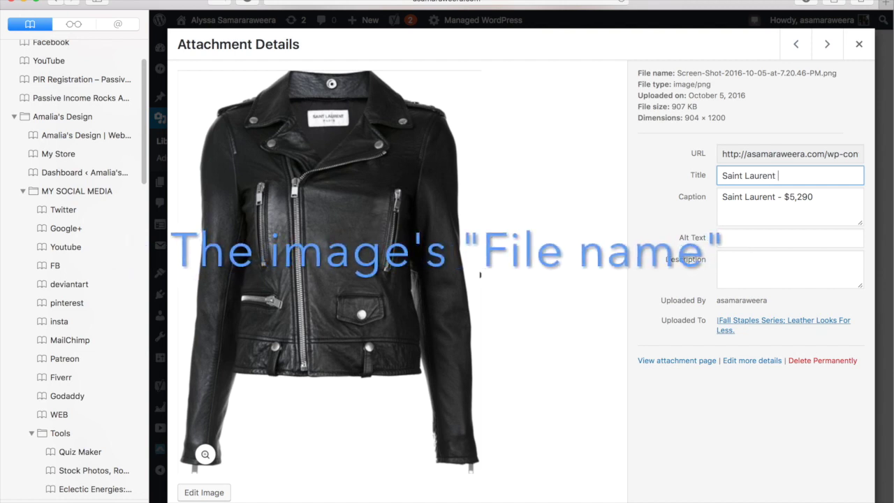
text(Fall 20)
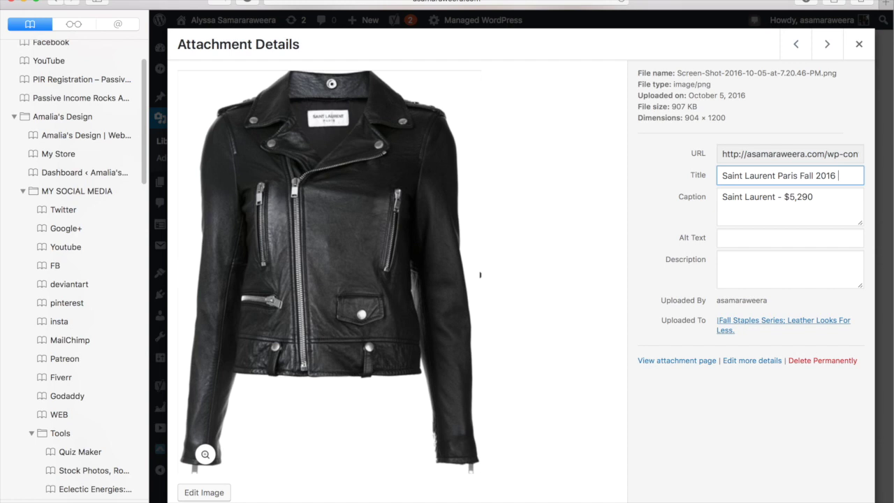
text(16)
click(818, 176)
text(Fashion)
click(858, 175)
text(L)
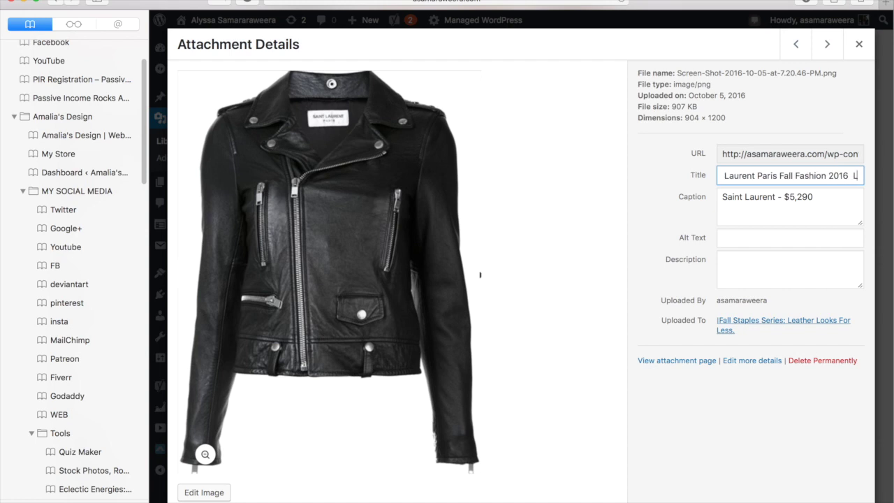
text(eather Jacket)
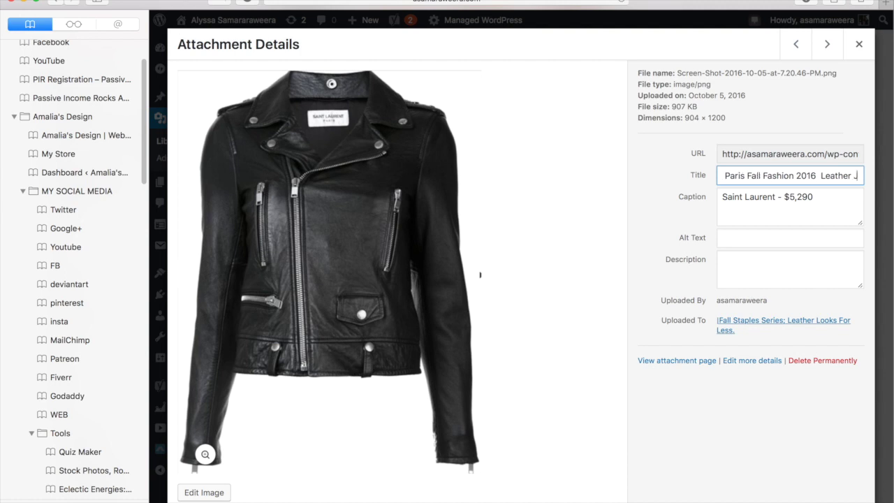
- Copy the Saint Laurent jacket image's title into its alt text and description
key(super+a)
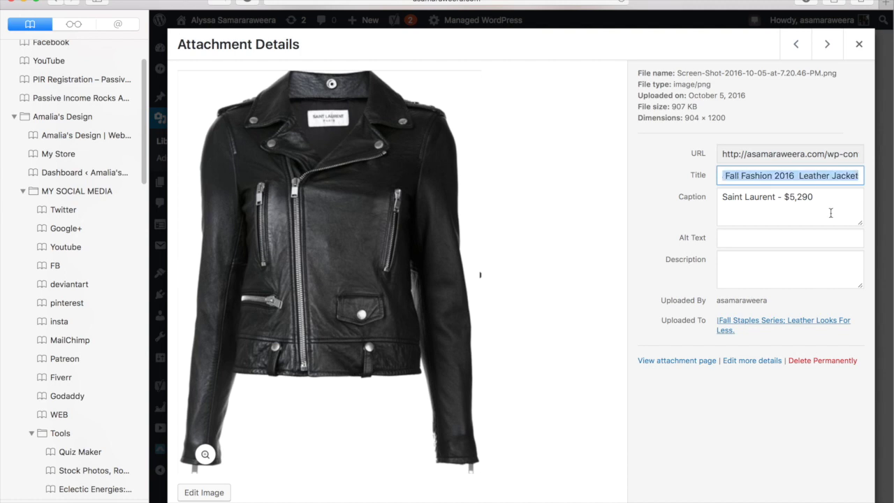
key(super+c)
click(828, 242)
key(super+v)
click(812, 261)
key(super+v)
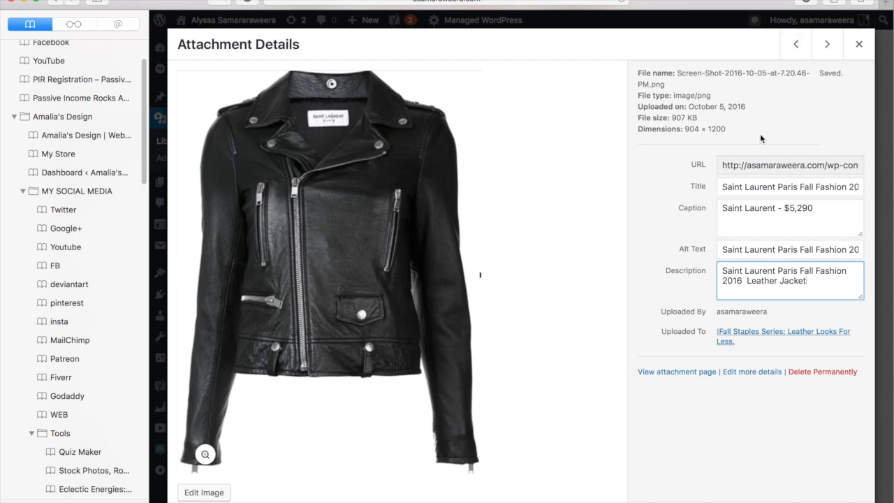
drag(834, 74, 676, 75)
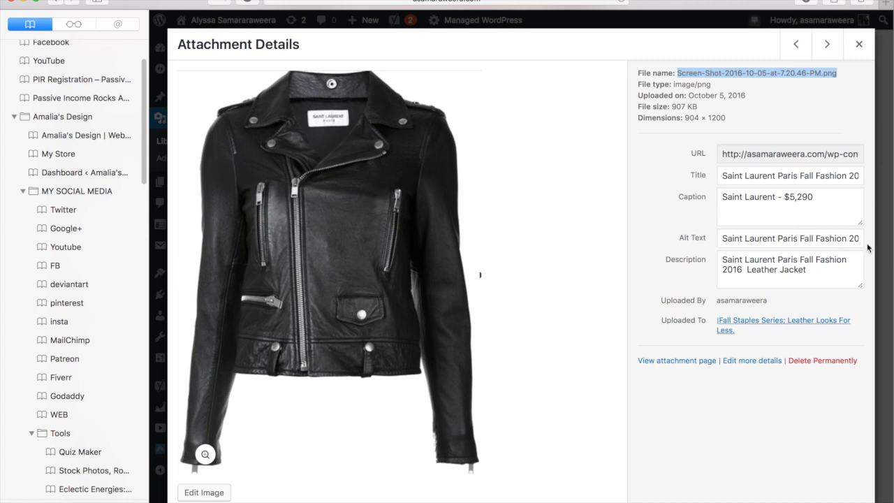
- Close the attachment details and open the "At Home Facial." post for editing from the list of posts
click(863, 54)
mouse_move(200, 102)
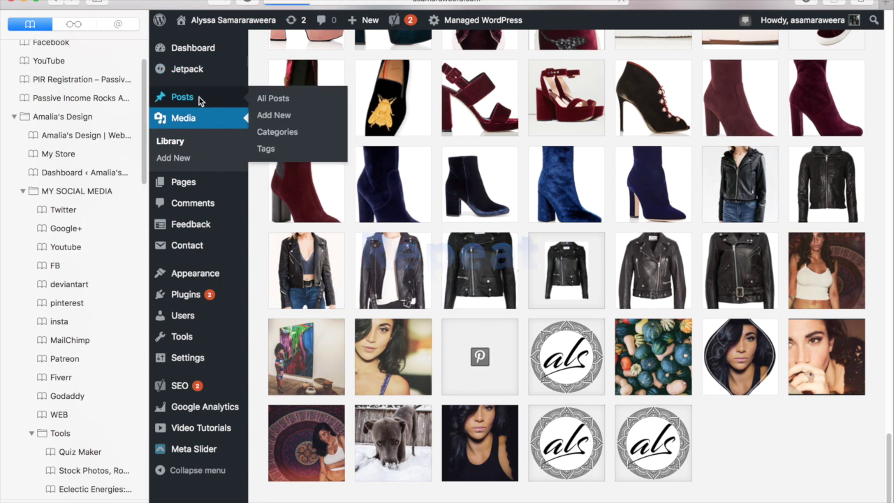
click(200, 100)
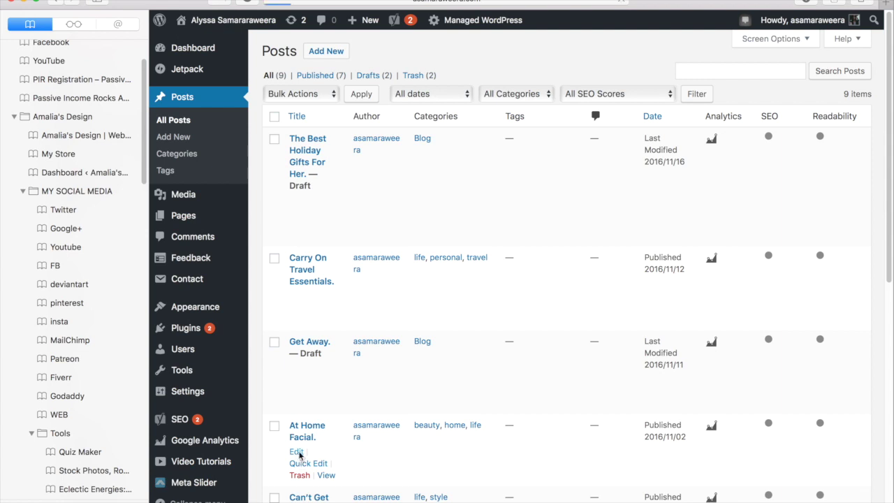
click(297, 452)
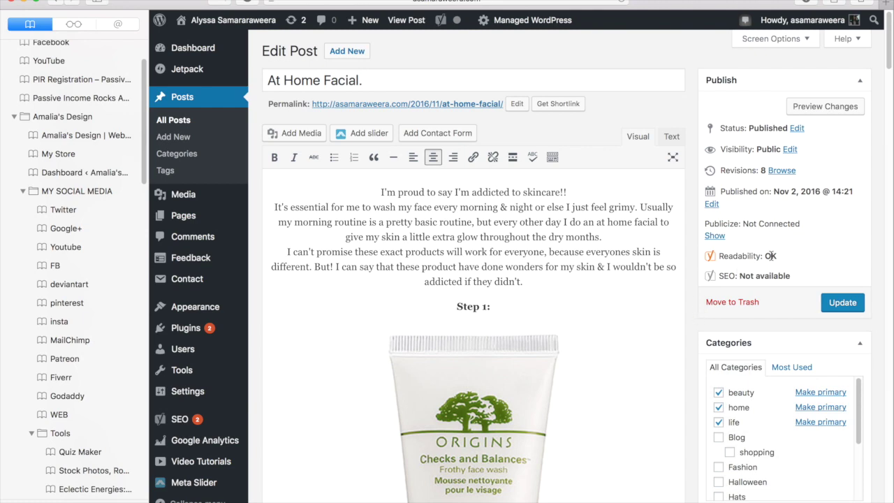
- Add the tags "Facial", "At home facial" and "skin care" to the post
scroll(702, 326, down, 15)
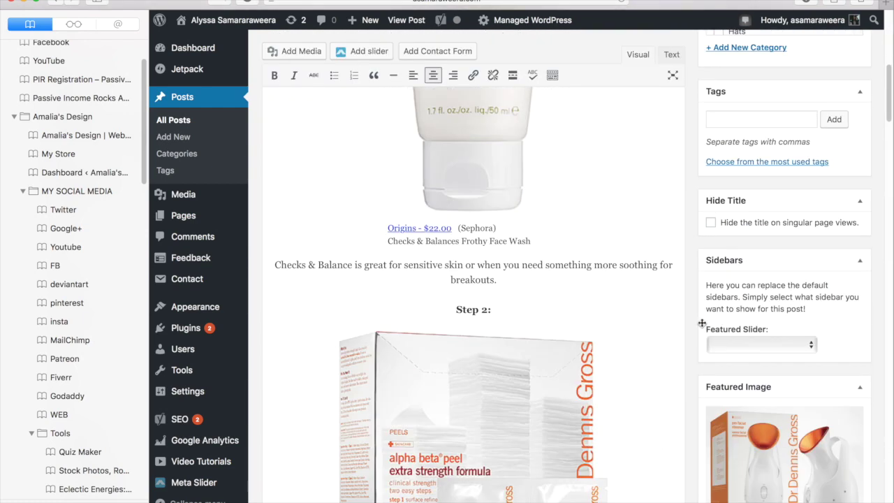
scroll(702, 327, up, 5)
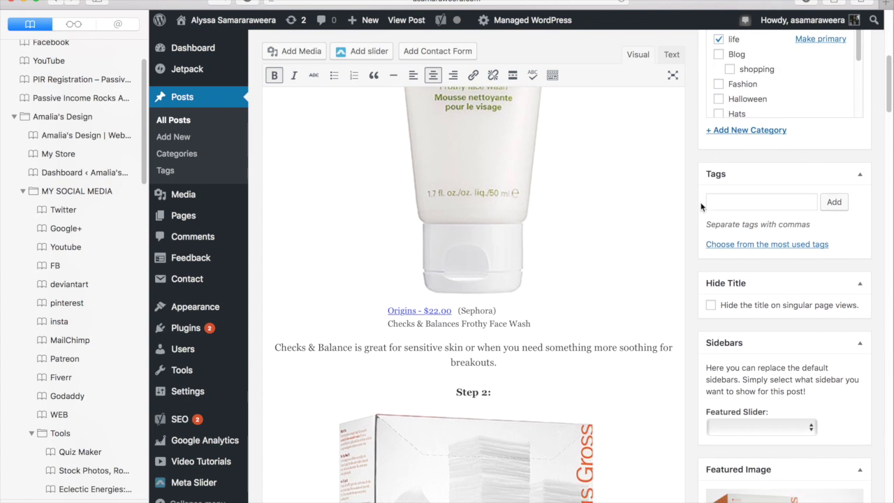
click(746, 206)
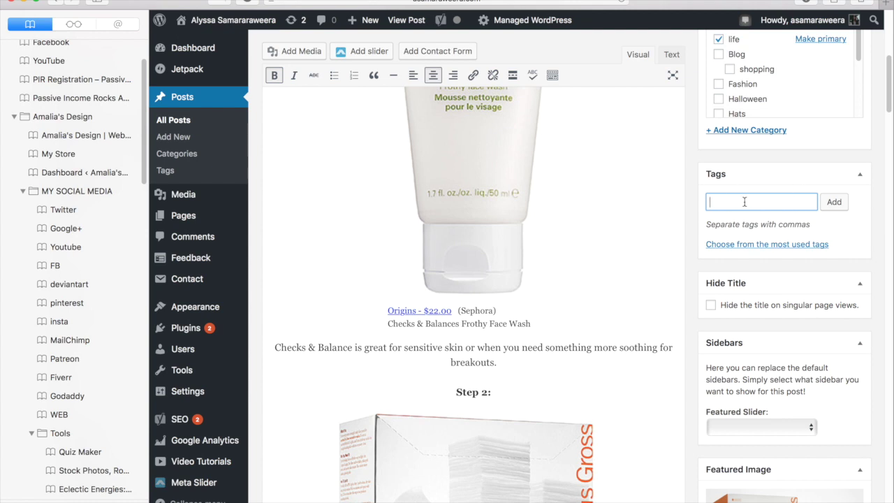
text(Facial, At home)
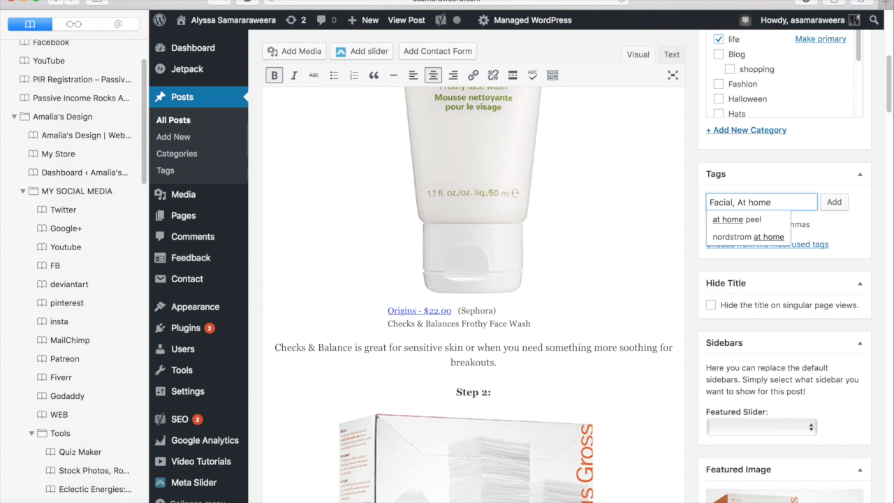
text(fa)
text(l, s)
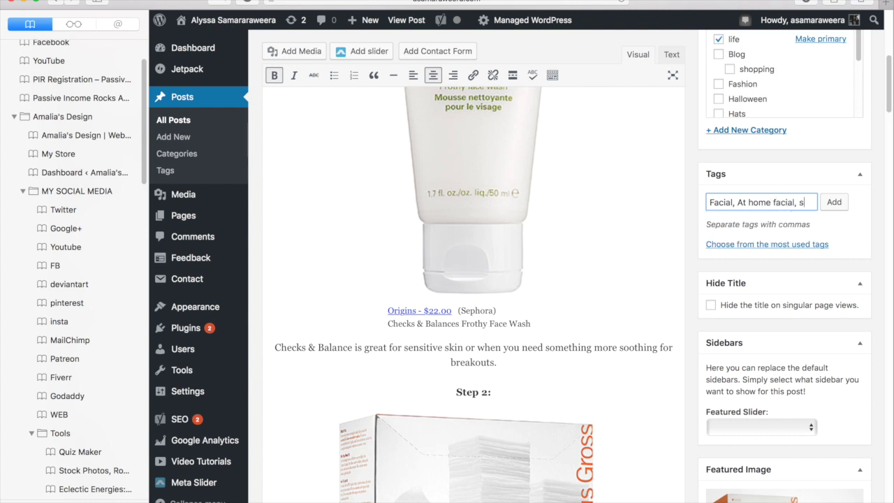
text(kin care)
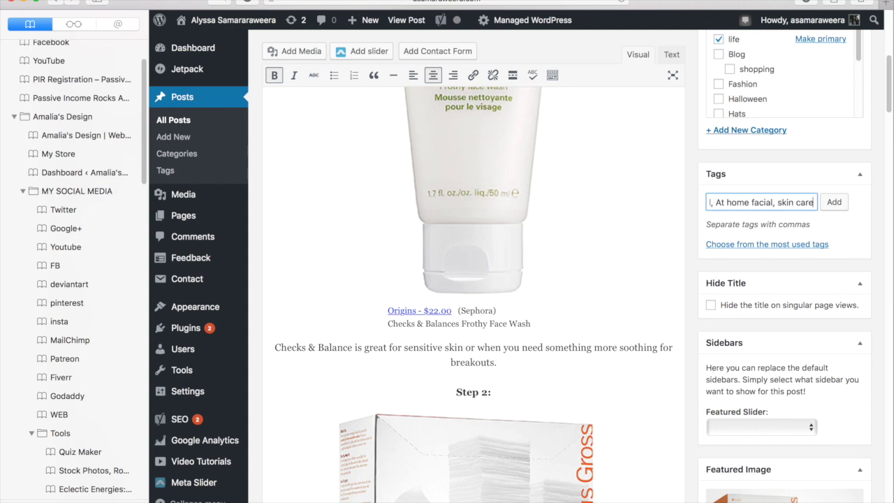
click(834, 203)
- Set the post's Yoast SEO focus keyword to "Facial, Beauty, Skincare"
scroll(643, 334, down, 10)
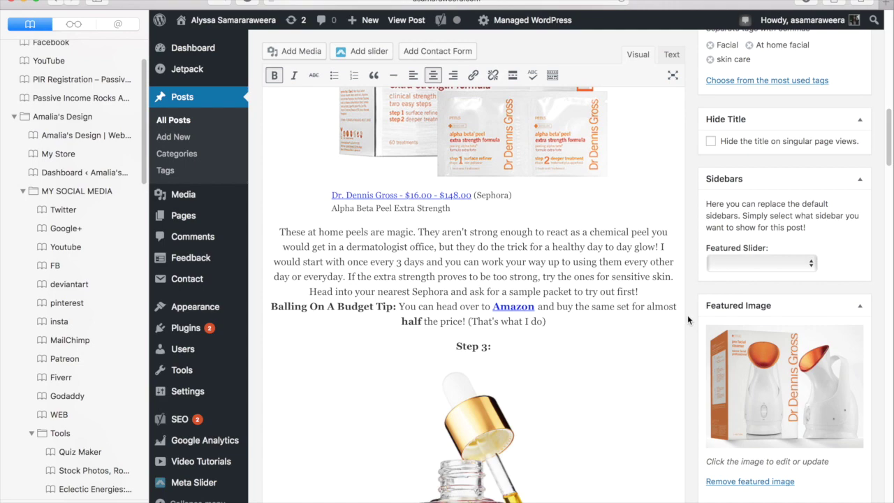
scroll(687, 315, down, 7)
scroll(687, 315, down, 20)
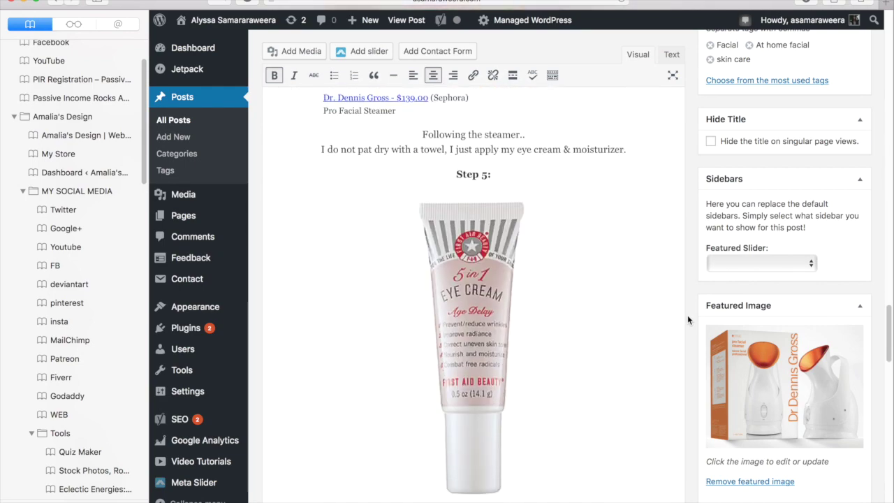
scroll(688, 315, up, 8)
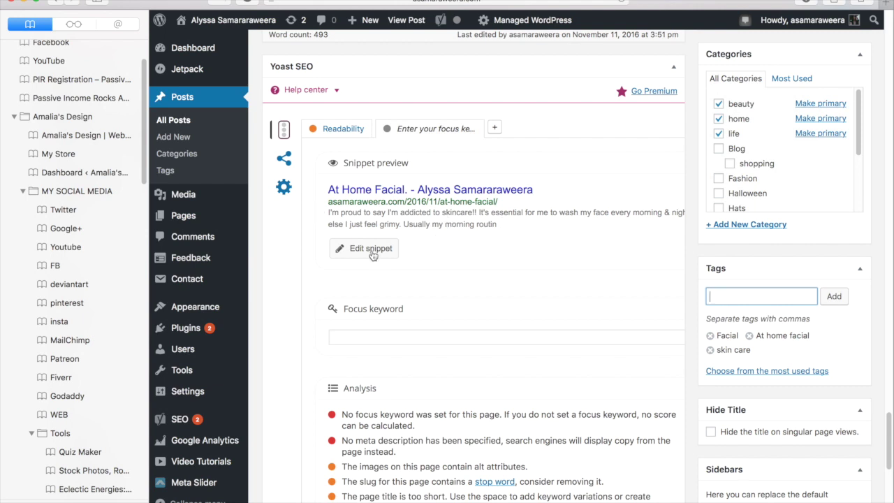
click(380, 340)
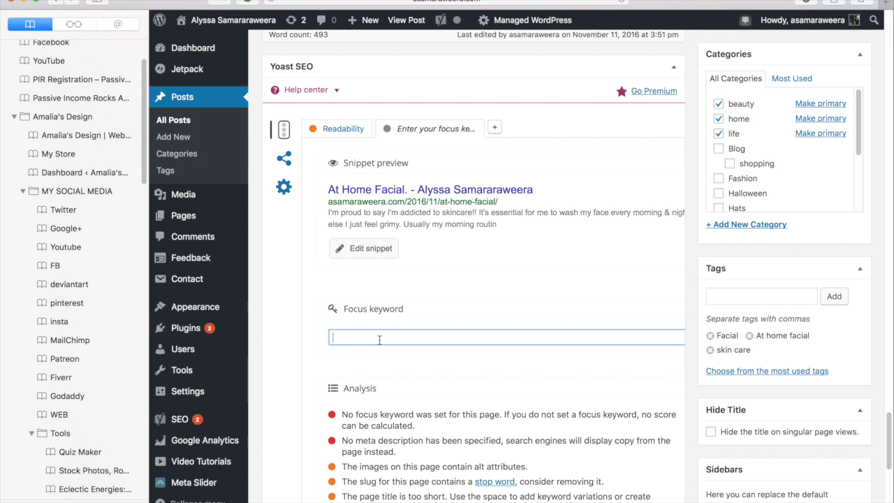
text(Facial)
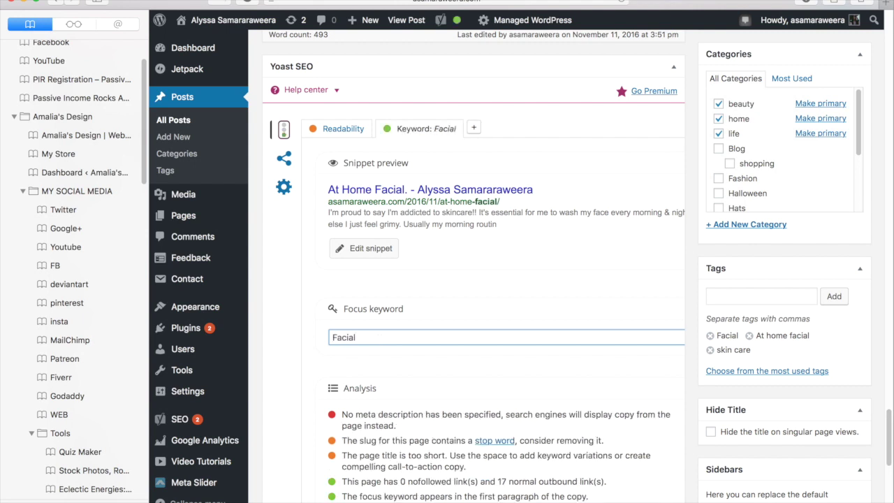
text(, Beauty, Skincare)
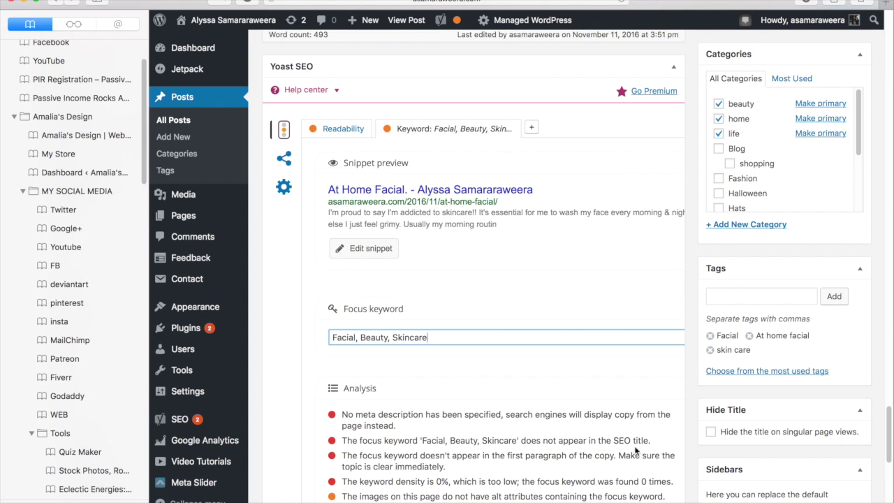
- Check the post's opening paragraph against the SEO analysis and reorder the focus keywords to "Skincare, Facial, Beauty,"
drag(618, 453, 623, 464)
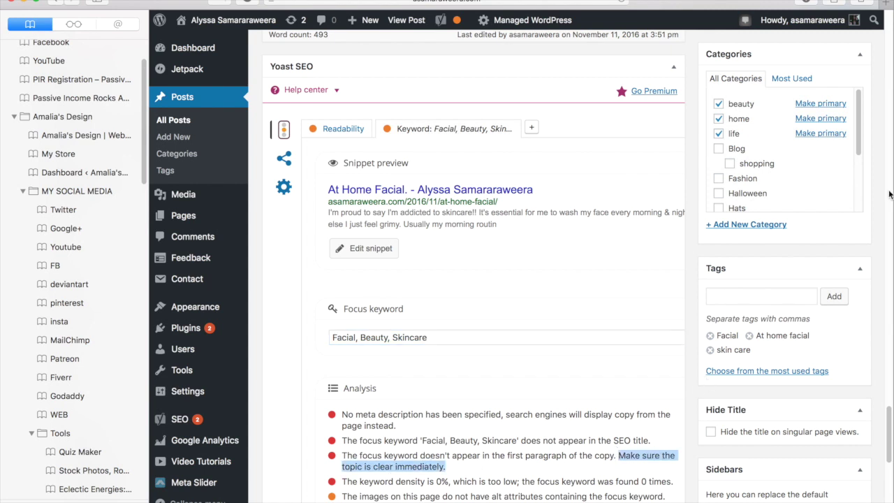
scroll(644, 180, up, 10)
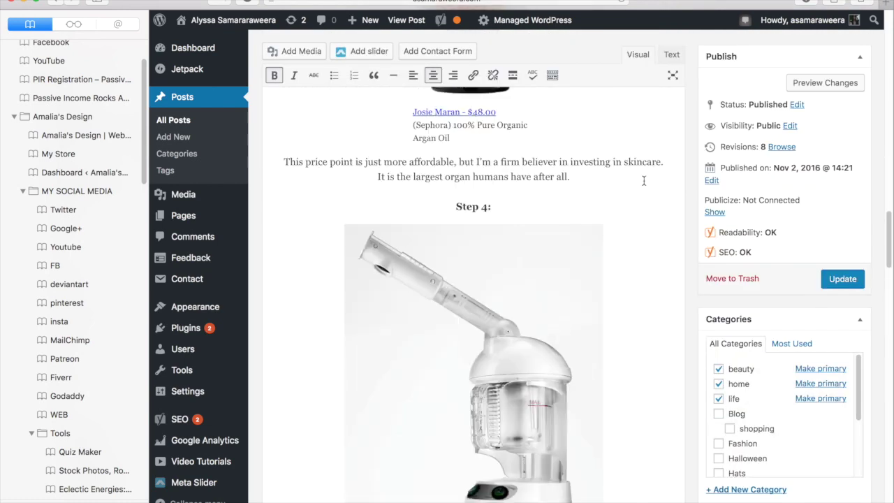
scroll(643, 179, up, 10)
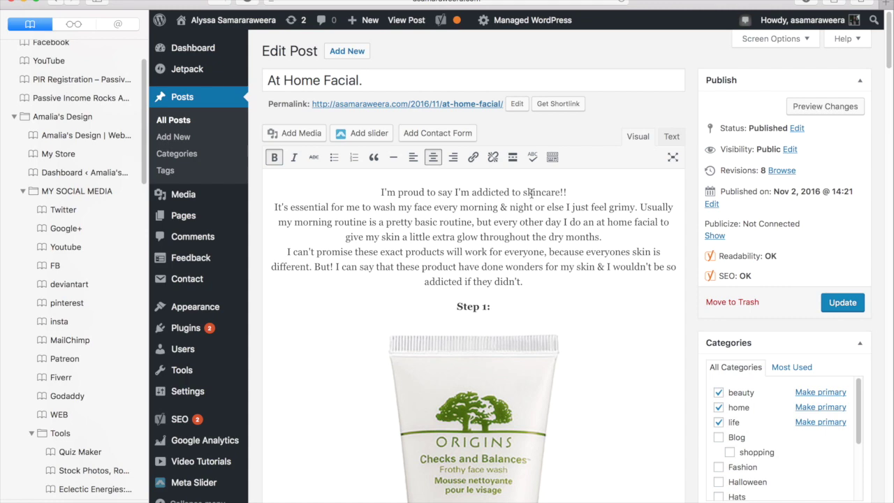
scroll(689, 288, down, 20)
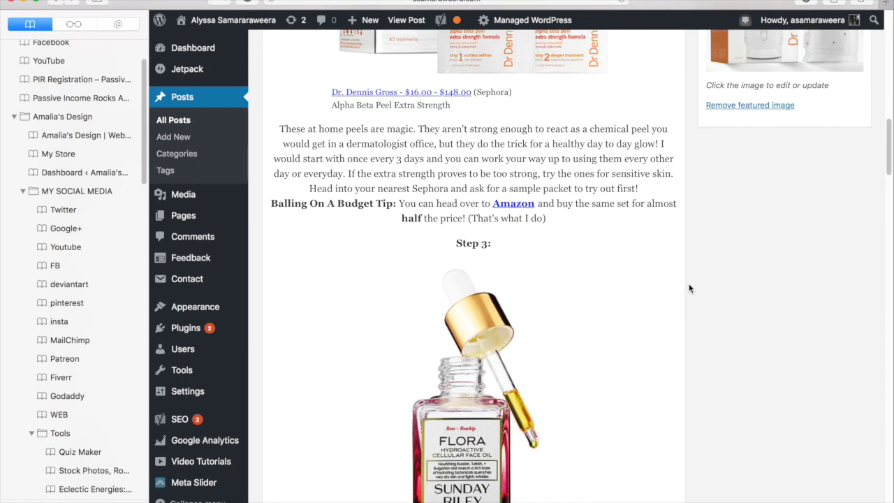
scroll(689, 288, down, 20)
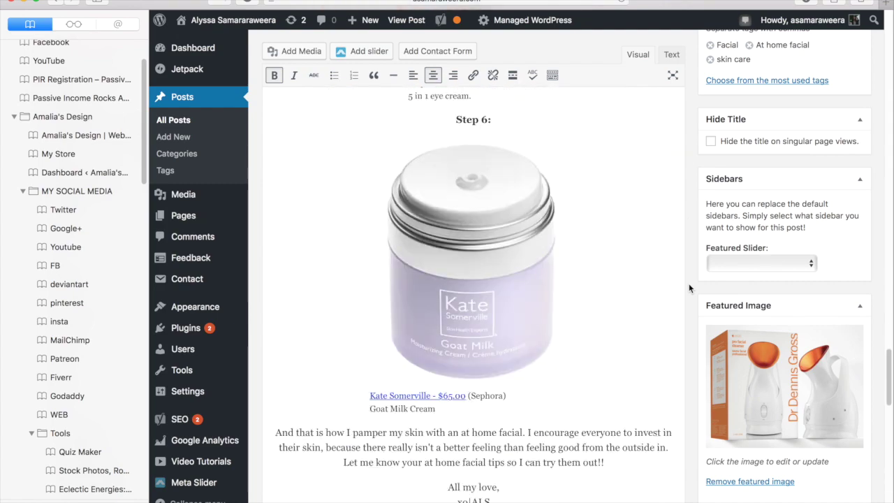
scroll(689, 288, up, 5)
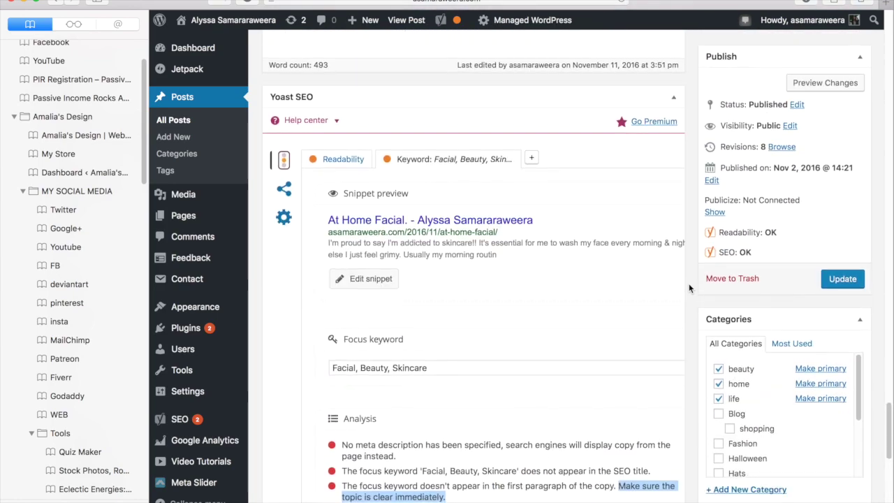
drag(395, 334, 329, 332)
key(ctrl+c)
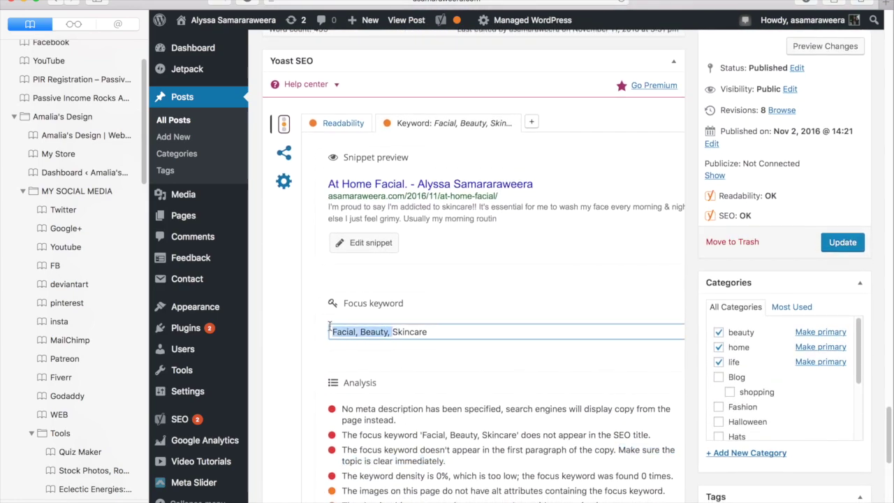
key(BackSpace)
click(370, 332)
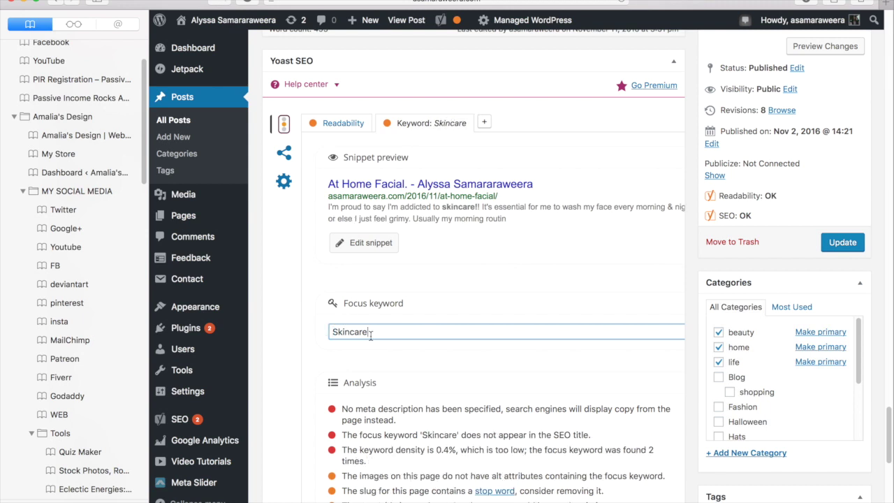
text(,)
key(ctrl+v)
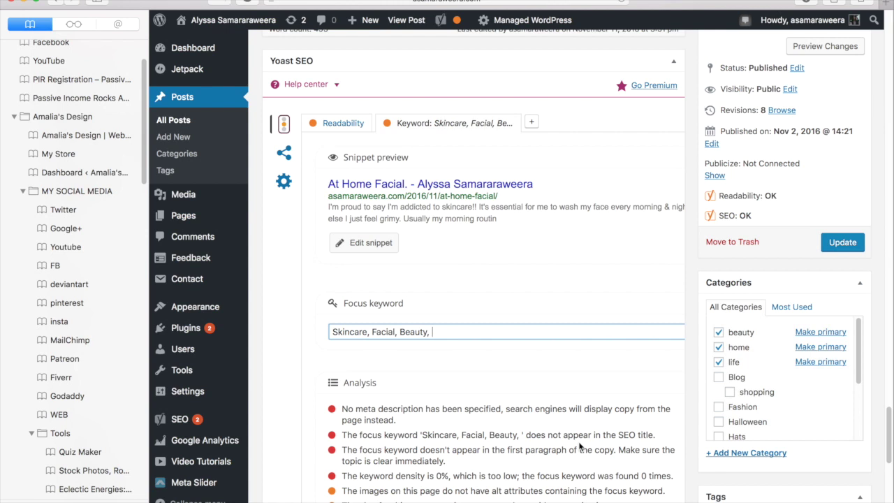
- Reduce the focus keyword to "Skincare" alone and review its SEO analysis, including the keyword density
click(366, 333)
key(shift+End)
key(BackSpace)
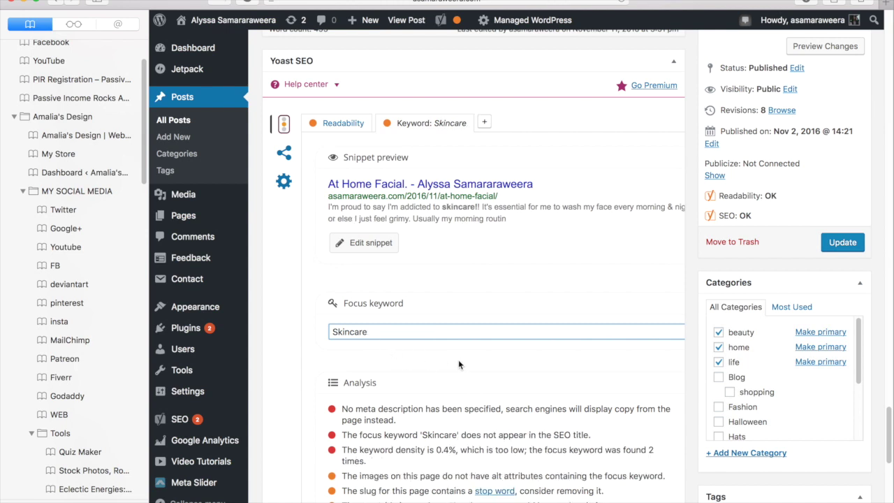
scroll(459, 363, down, 1)
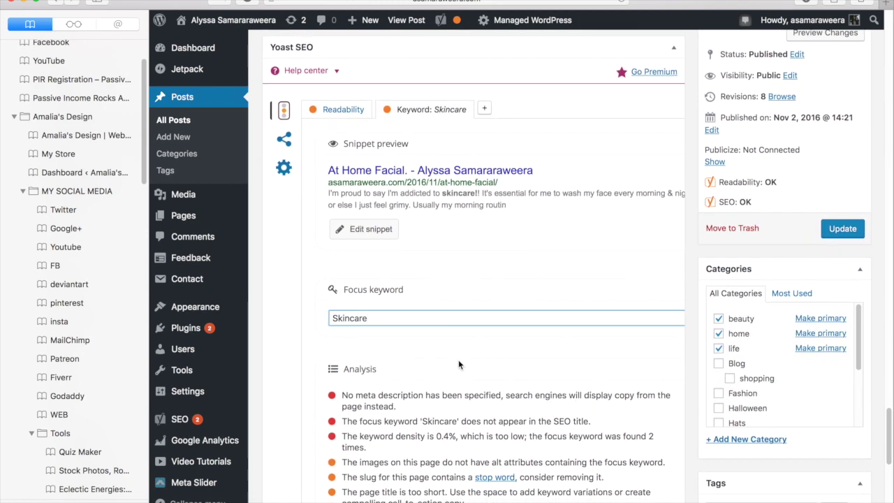
scroll(458, 360, down, 3)
scroll(459, 364, down, 1)
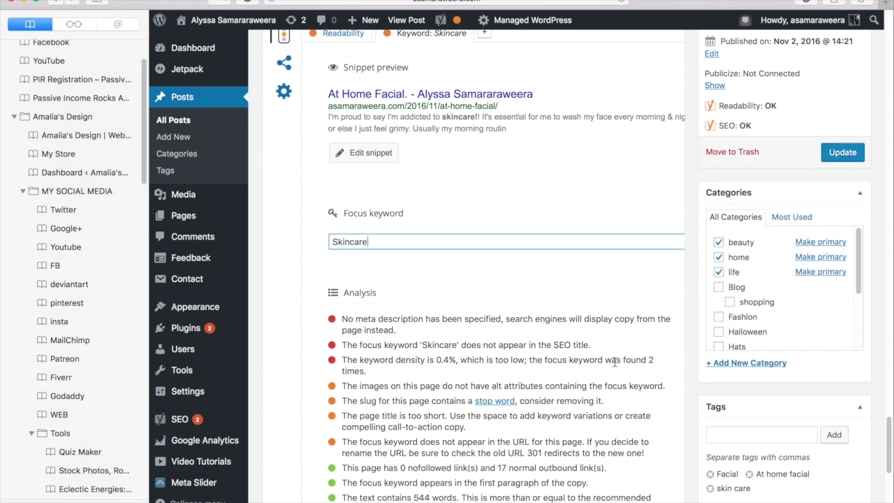
drag(531, 364, 655, 366)
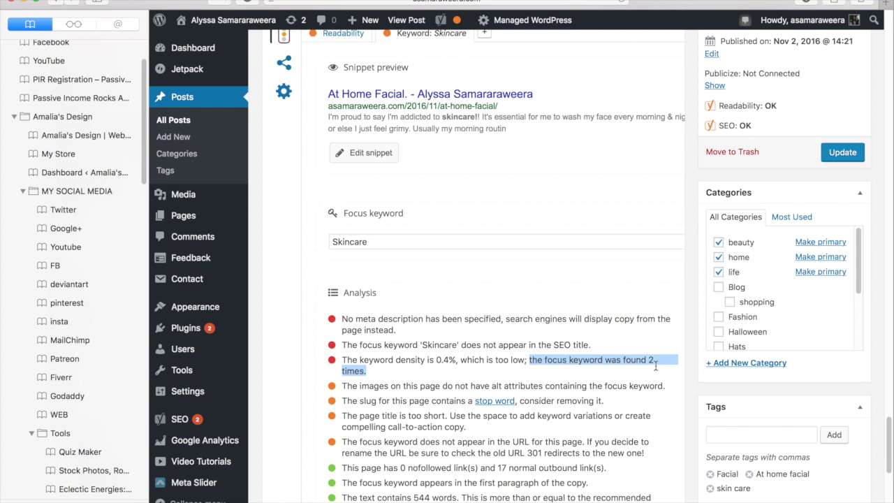
click(395, 398)
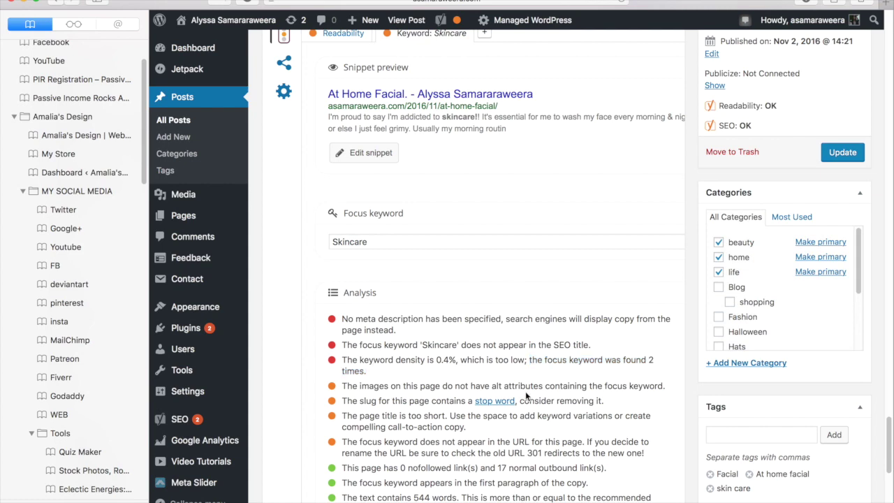
- Set the alternative text of the post's last product image to "Kate Somerville Skincare Goat Milk Cream"
scroll(701, 200, up, 1)
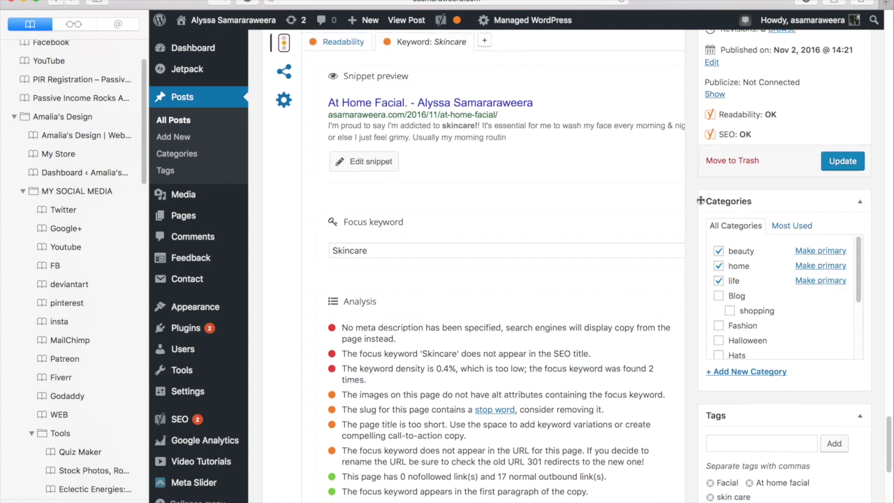
scroll(701, 201, up, 10)
click(470, 171)
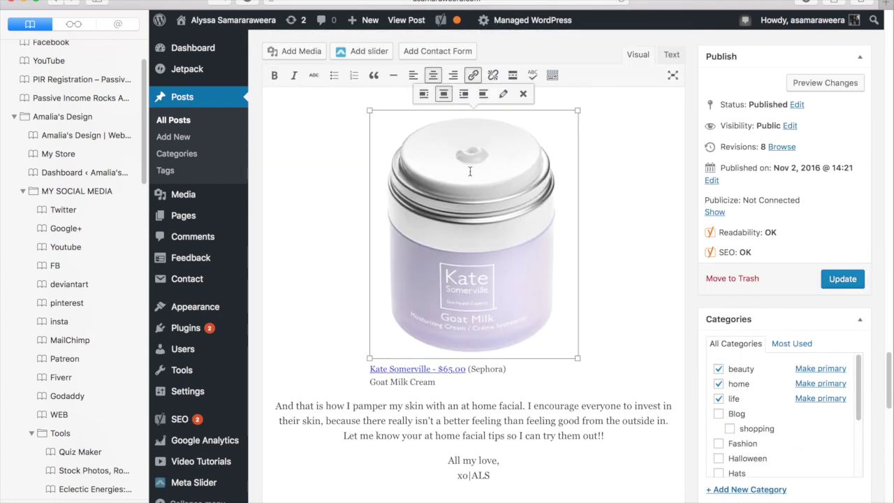
click(502, 95)
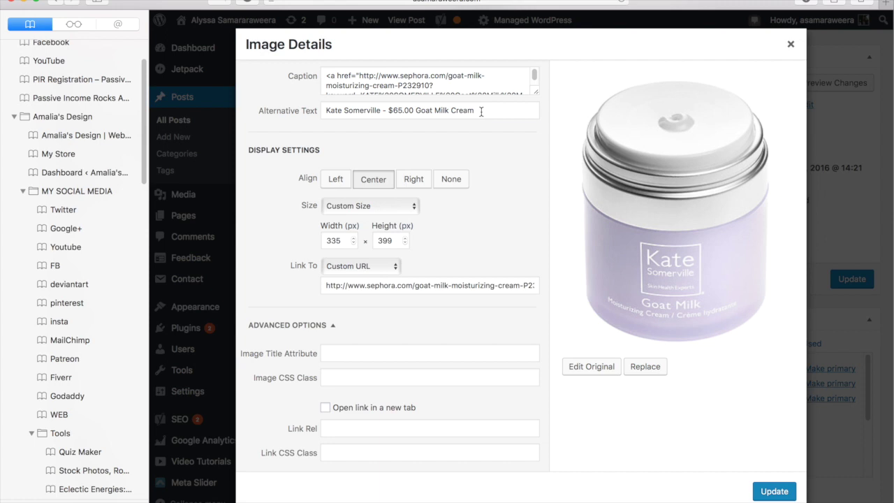
click(481, 112)
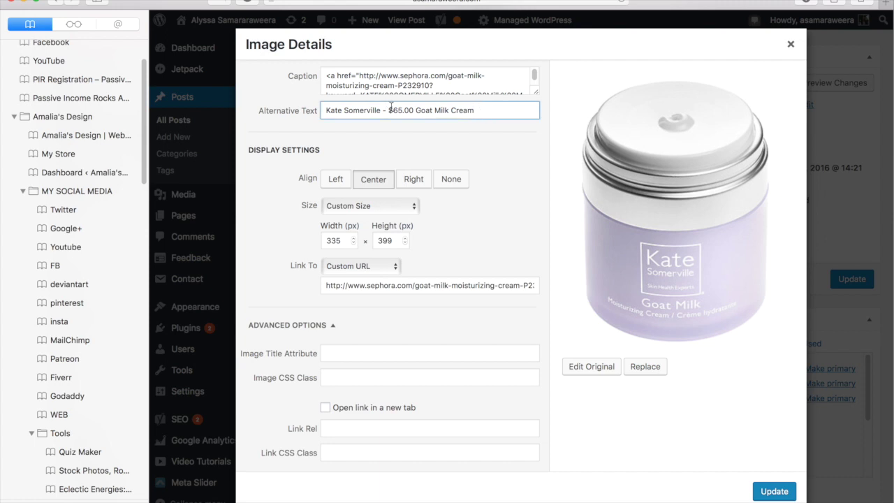
drag(415, 112, 383, 114)
text(Skinca)
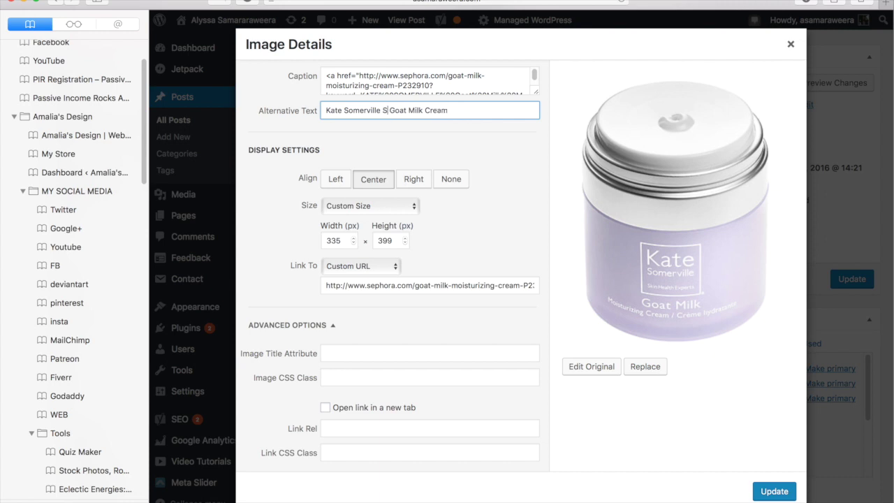
text(re)
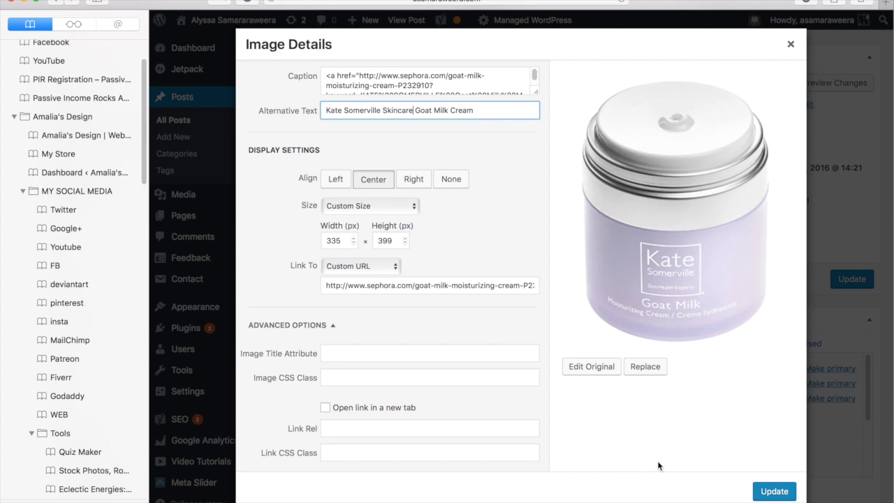
- Copy the image's alternative text into its title attribute and update the image details
click(482, 358)
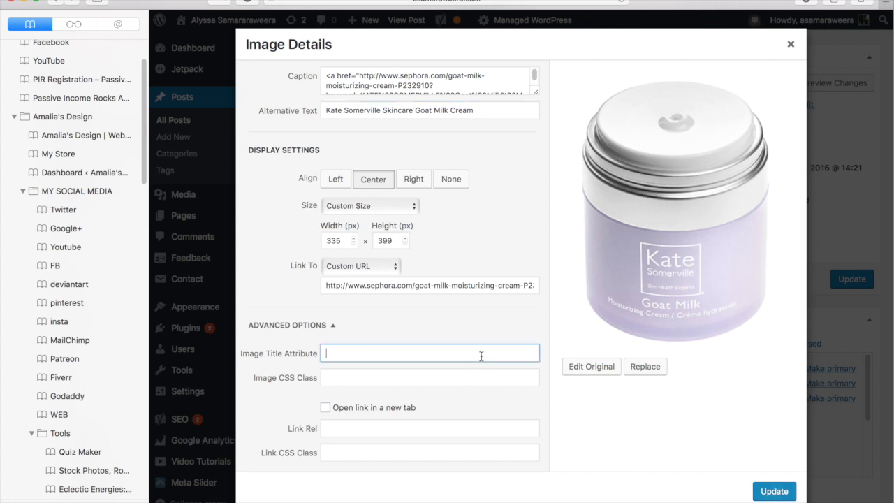
click(444, 110)
key(super+a)
key(super+c)
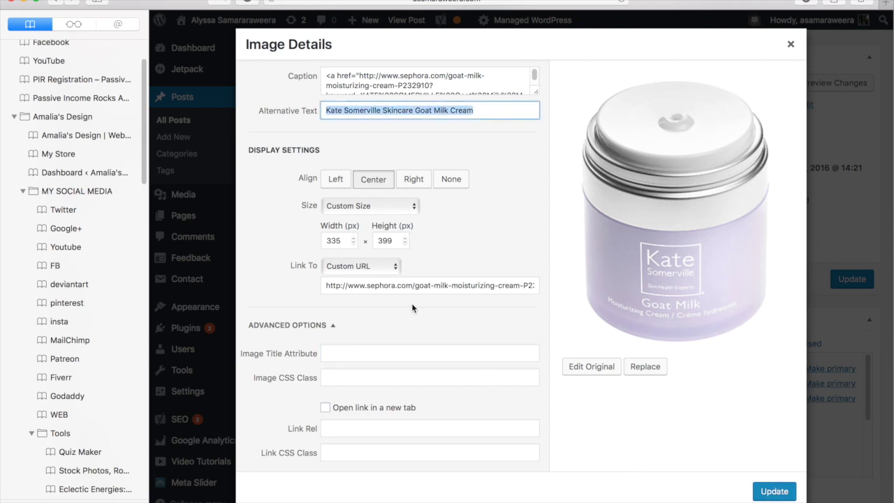
click(398, 353)
key(super+v)
click(772, 493)
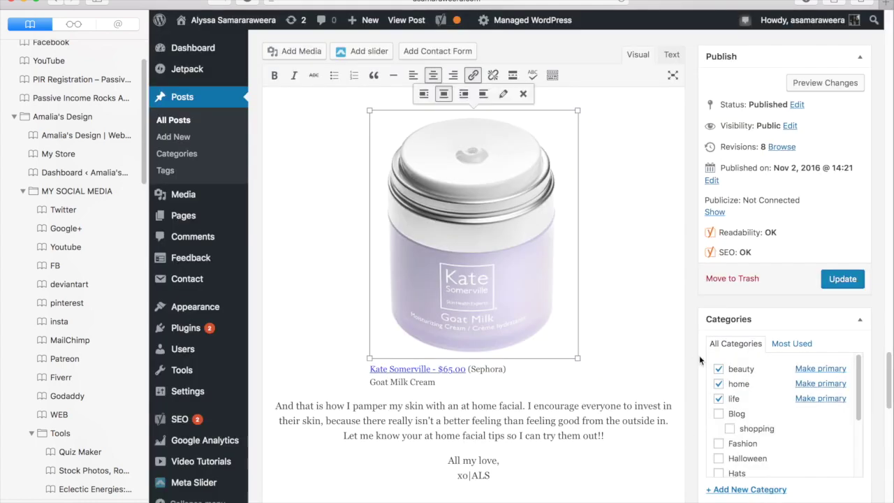
- Reword the post's closing request to "Let me know your favorite at home skincare and facial tips so I can try them out!!"
scroll(696, 363, down, 15)
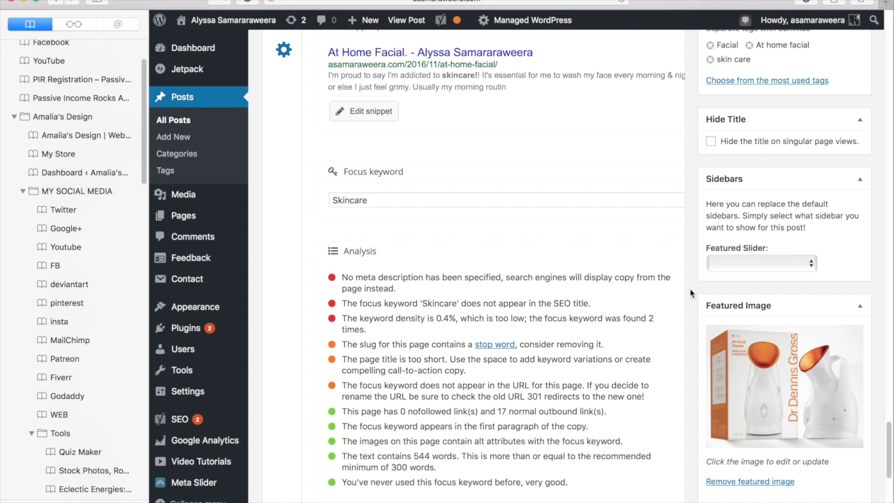
scroll(690, 293, up, 10)
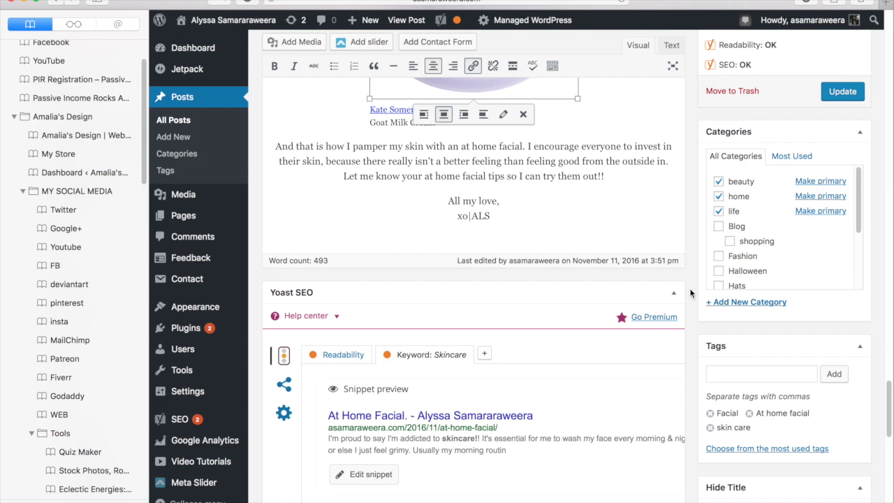
scroll(690, 293, up, 1)
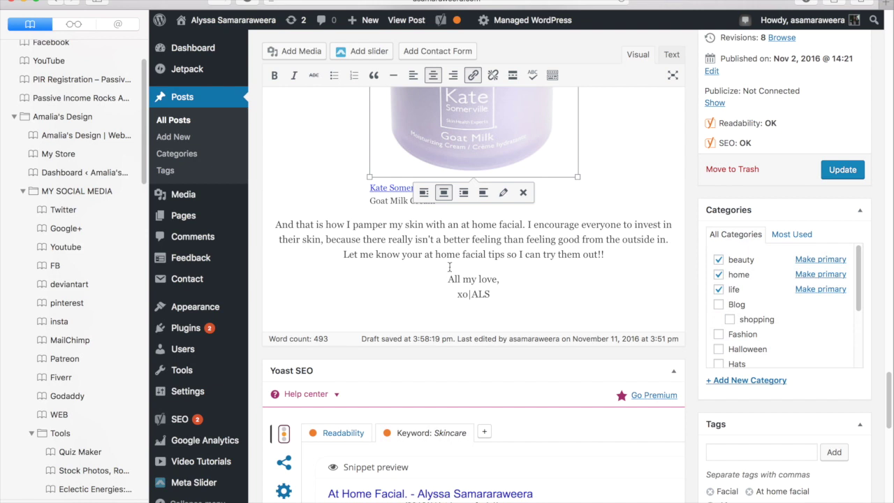
click(425, 255)
text(favorite)
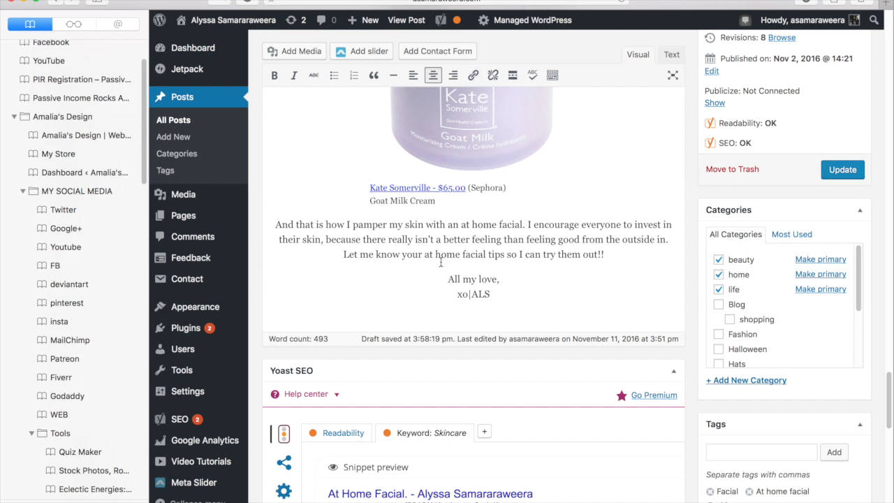
click(481, 255)
text(skincare and)
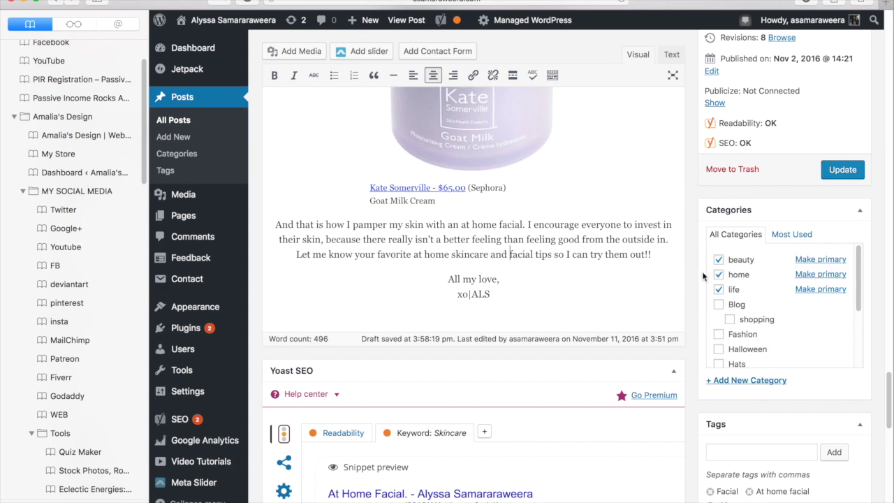
- Review the SEO analysis and read the examples in the linked Wikipedia article on stop words, then return to the post
scroll(691, 274, down, 10)
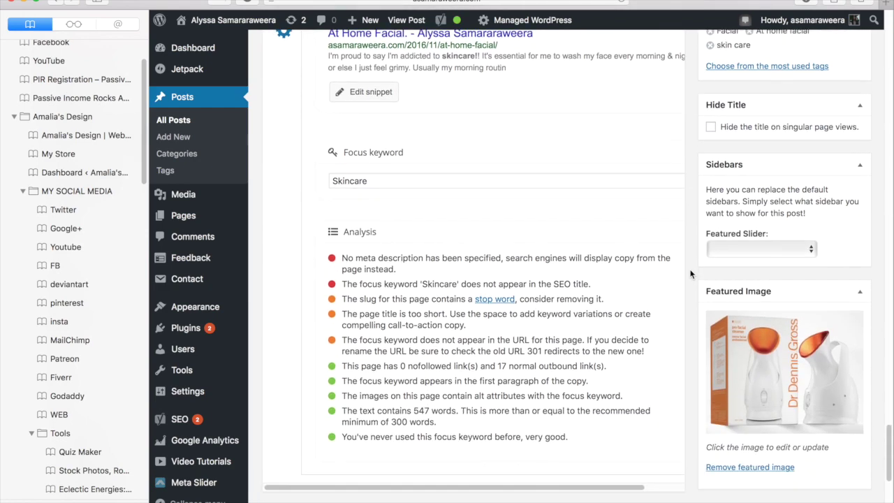
scroll(691, 274, up, 2)
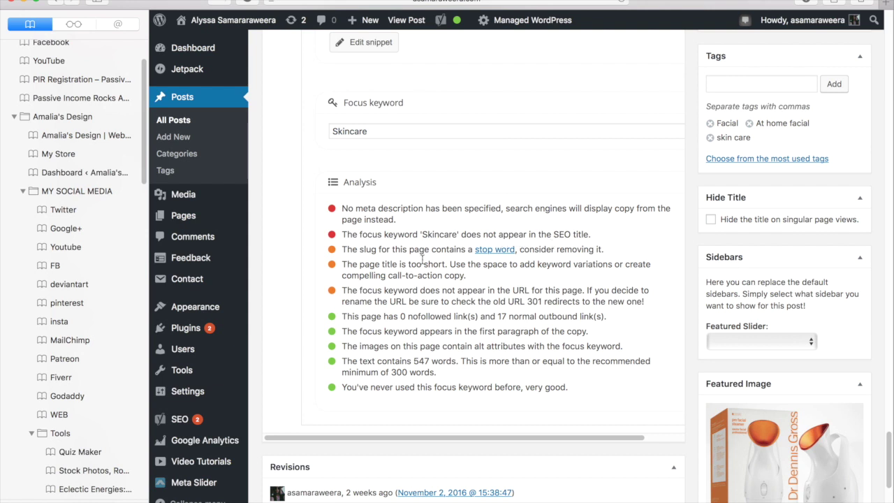
super+click(508, 254)
click(669, 18)
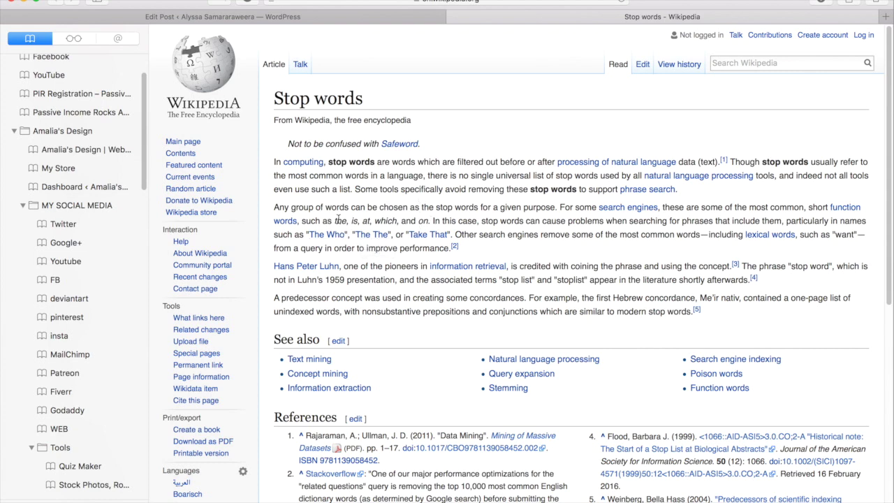
drag(333, 221, 432, 221)
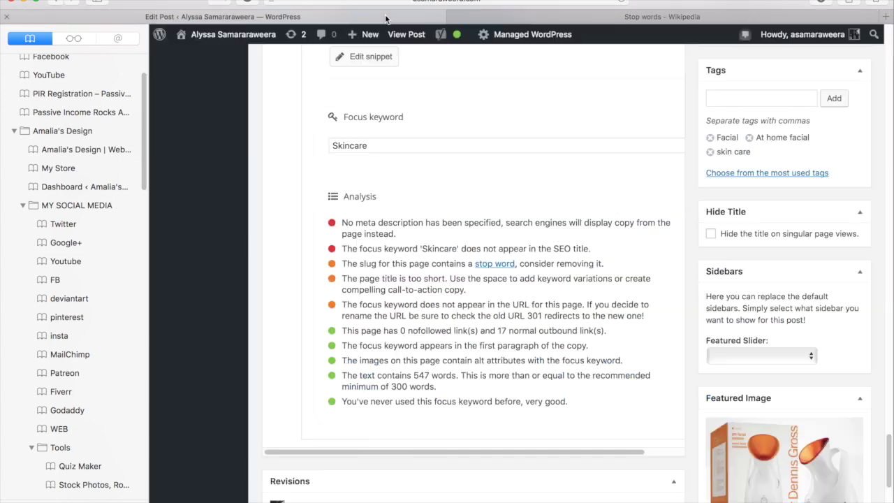
click(388, 18)
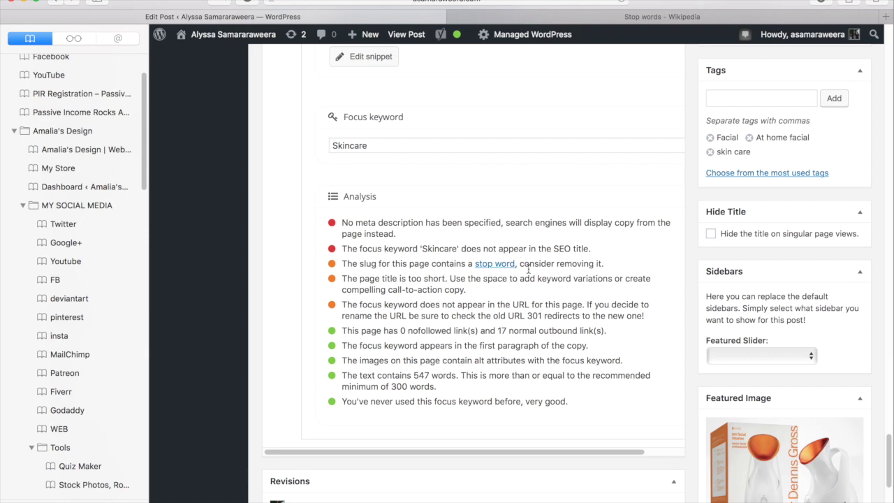
- Remove the stop word "at" from the post's permalink so the slug is "home-facial"
scroll(529, 270, up, 10)
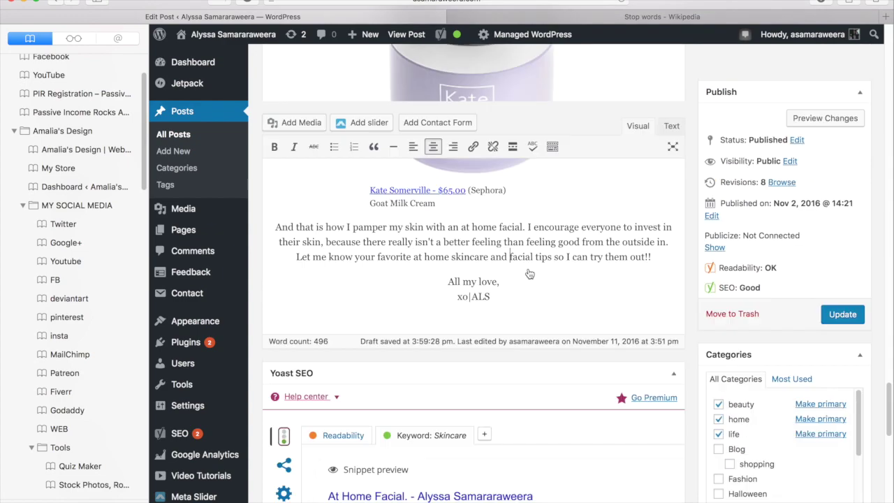
scroll(529, 272, up, 15)
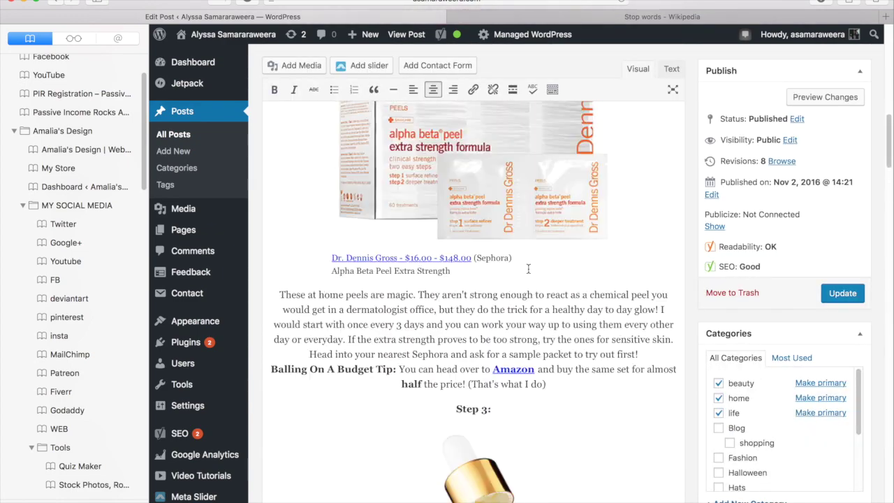
scroll(529, 270, up, 10)
click(517, 119)
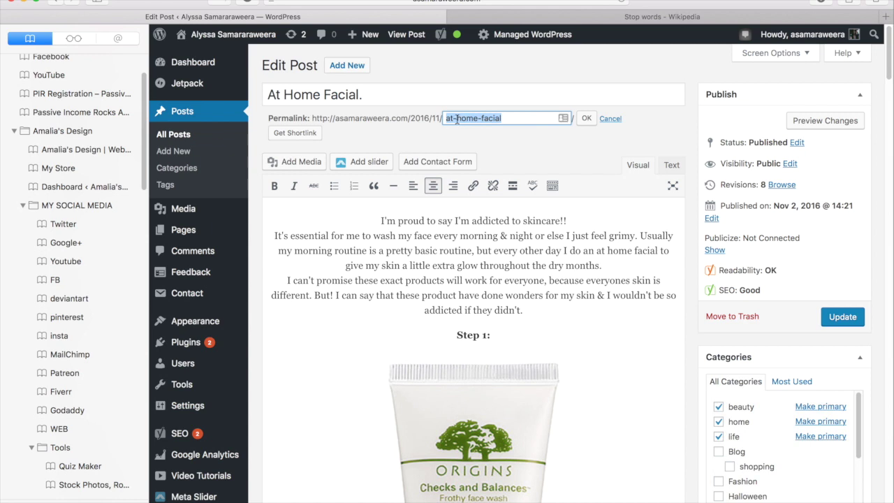
click(457, 120)
key(BackSpace)
key(BackSpace)
key(BackSpace)
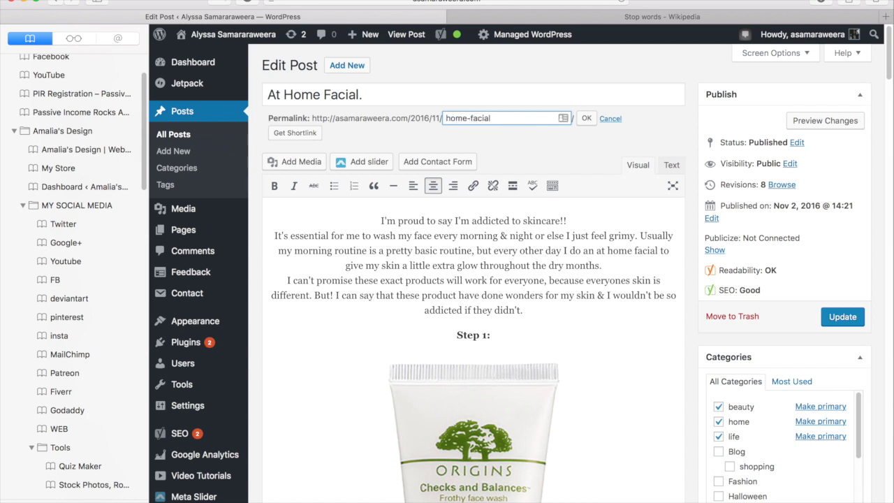
click(585, 119)
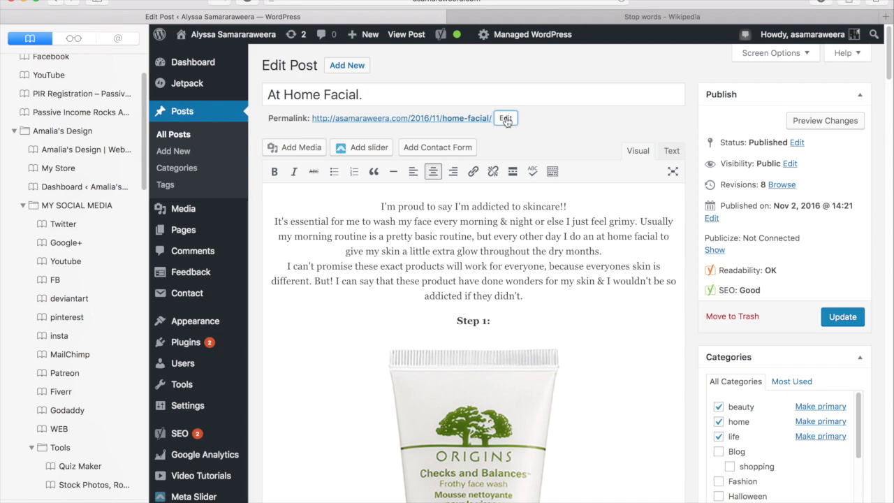
- Check the remaining SEO analysis items and change the post title to "At Home Facial || Addicted to Skincare"
scroll(697, 214, down, 8)
scroll(696, 213, down, 8)
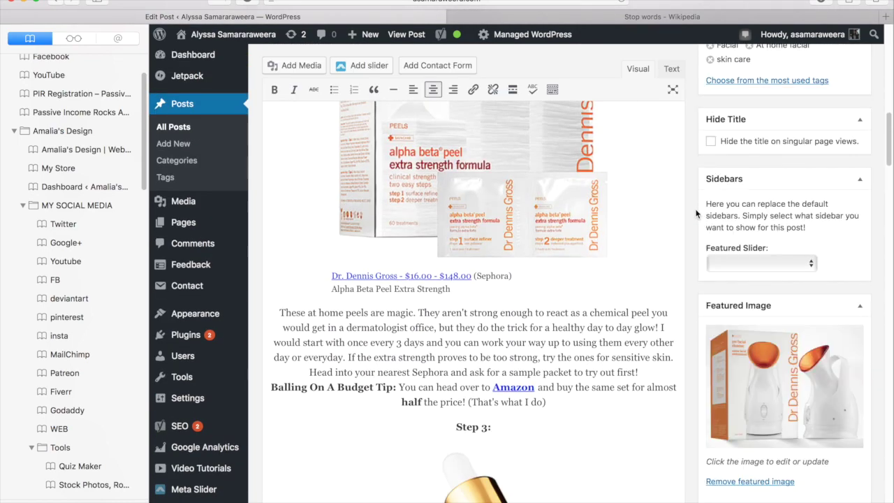
scroll(697, 214, down, 15)
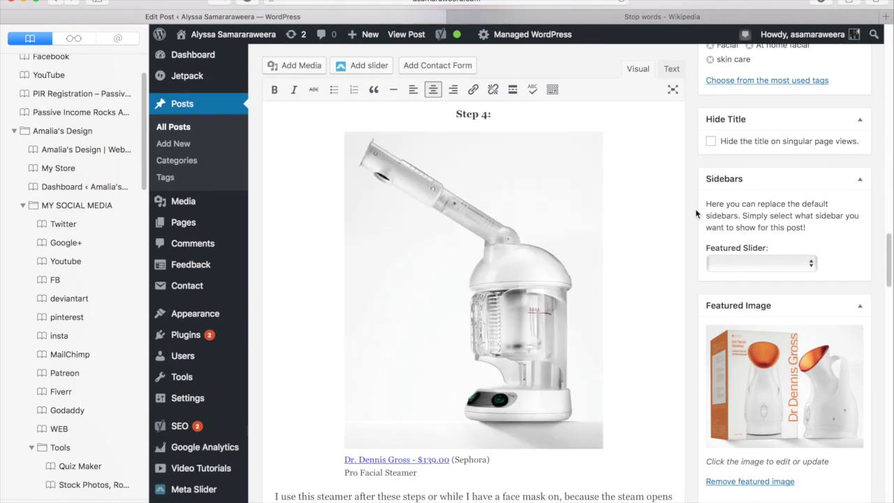
scroll(696, 214, down, 10)
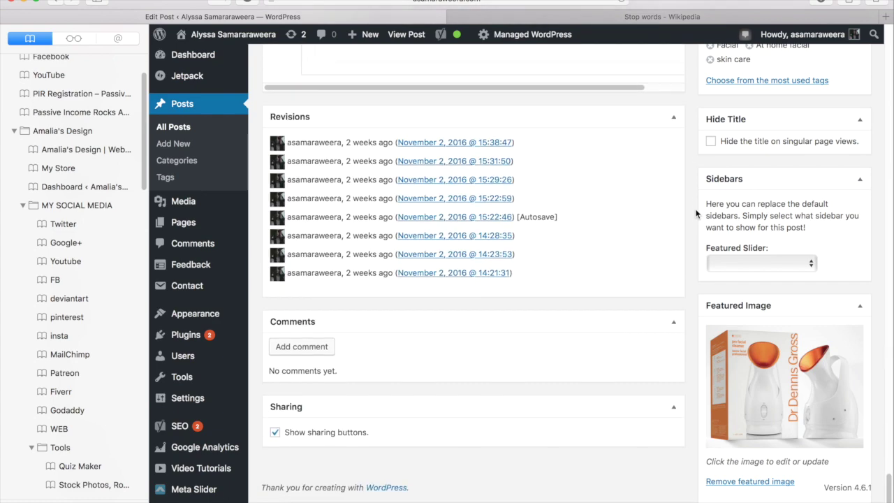
scroll(697, 214, up, 6)
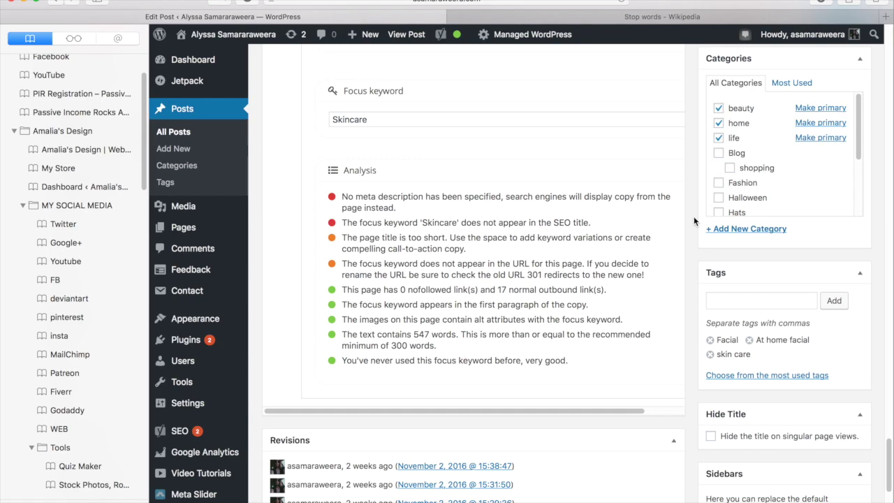
scroll(693, 216, up, 3)
scroll(694, 216, up, 20)
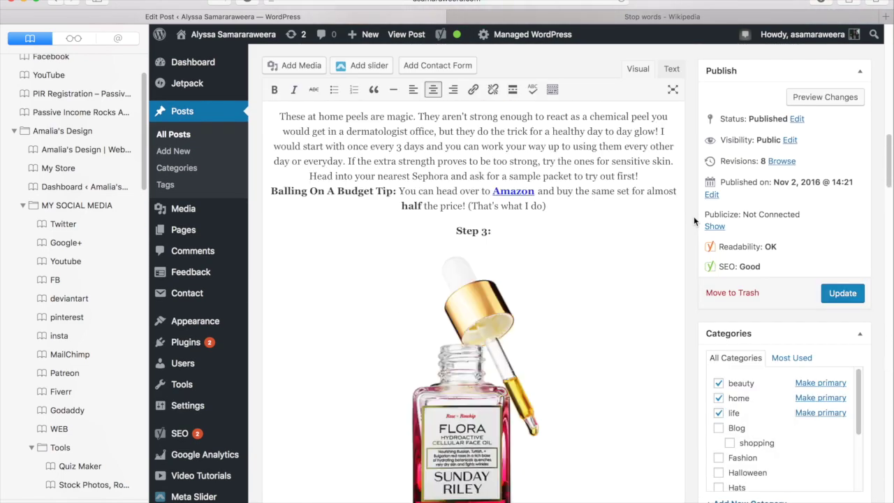
scroll(694, 216, up, 10)
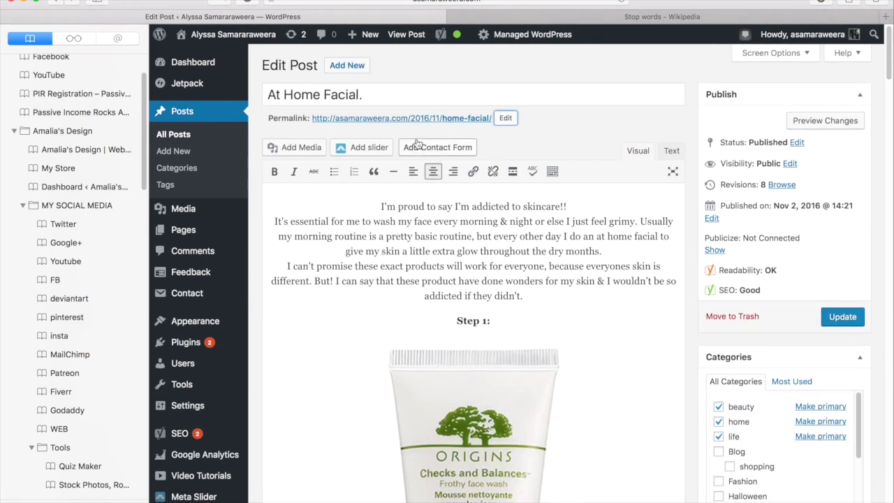
click(371, 96)
key(BackSpace)
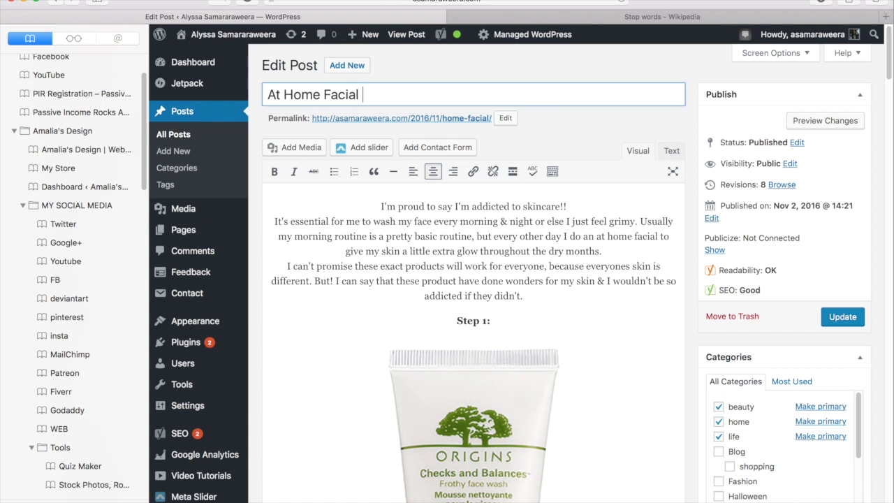
text(|| Addicted )
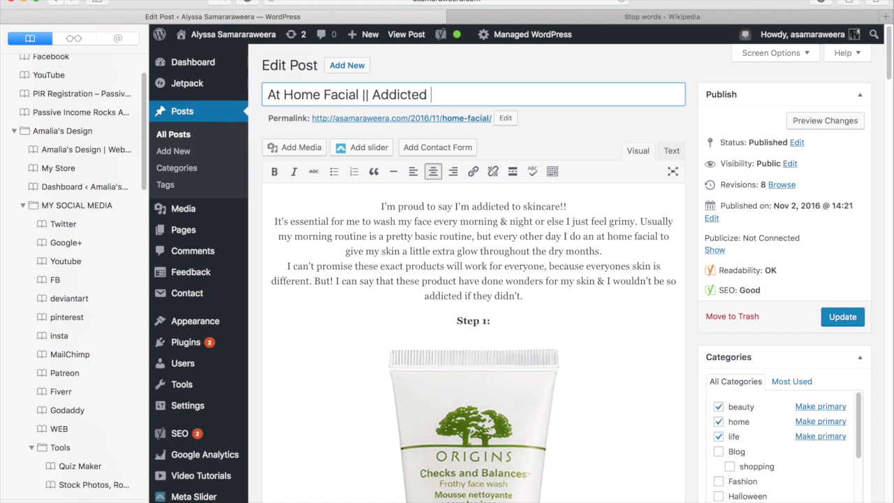
text(to Skincare)
click(566, 144)
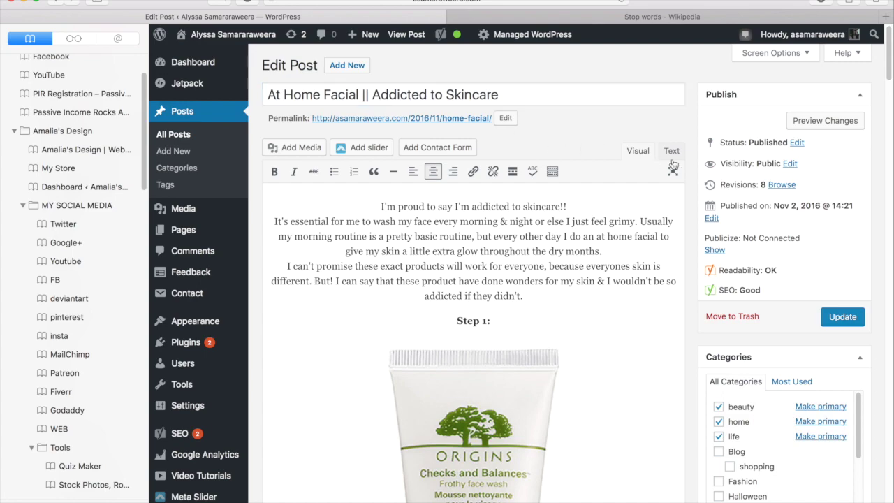
- Check the SEO analysis for remaining keyword issues and add the focus keyword to the permalink so the slug is "home-facial-skincare"
scroll(692, 162, down, 10)
scroll(691, 162, down, 15)
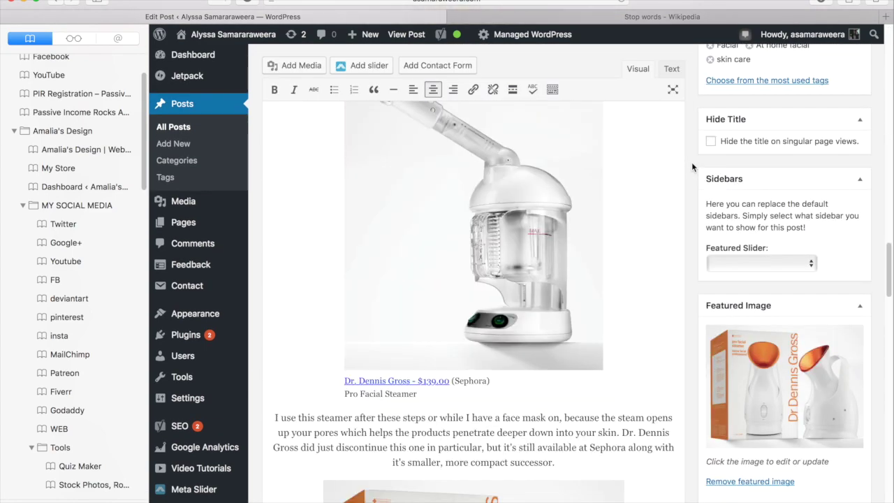
scroll(692, 162, down, 5)
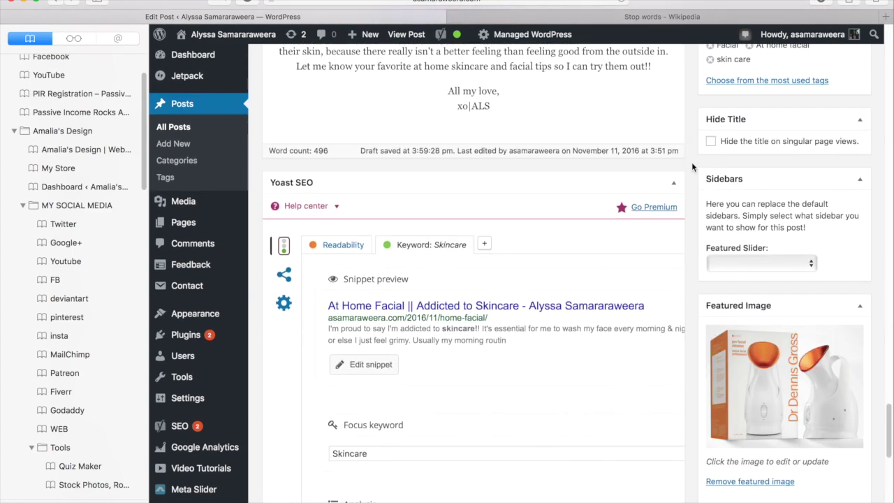
scroll(691, 162, down, 2)
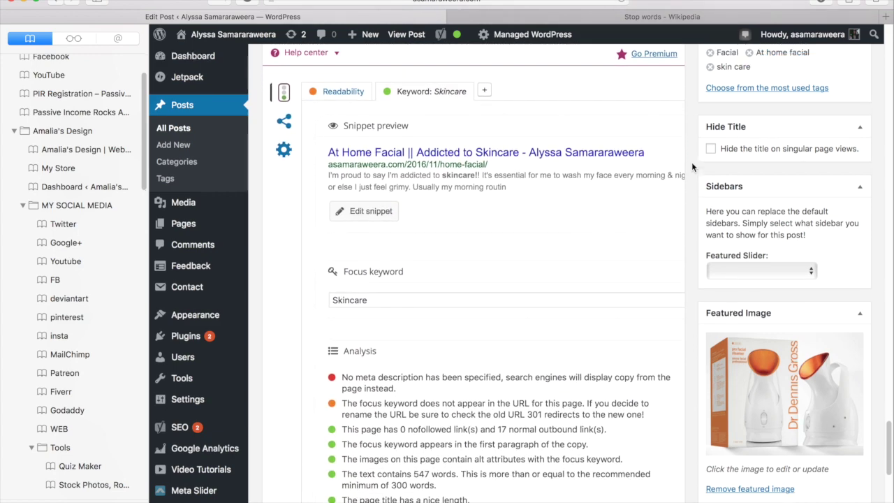
scroll(692, 162, down, 1)
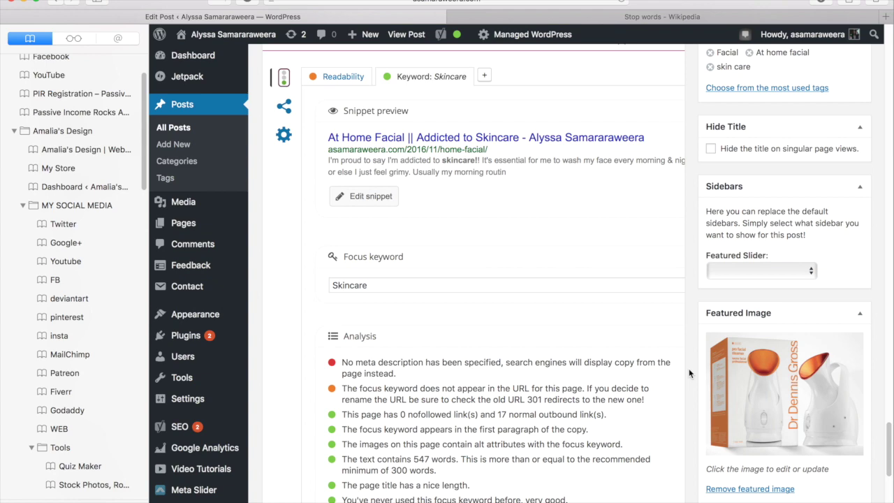
scroll(689, 370, up, 20)
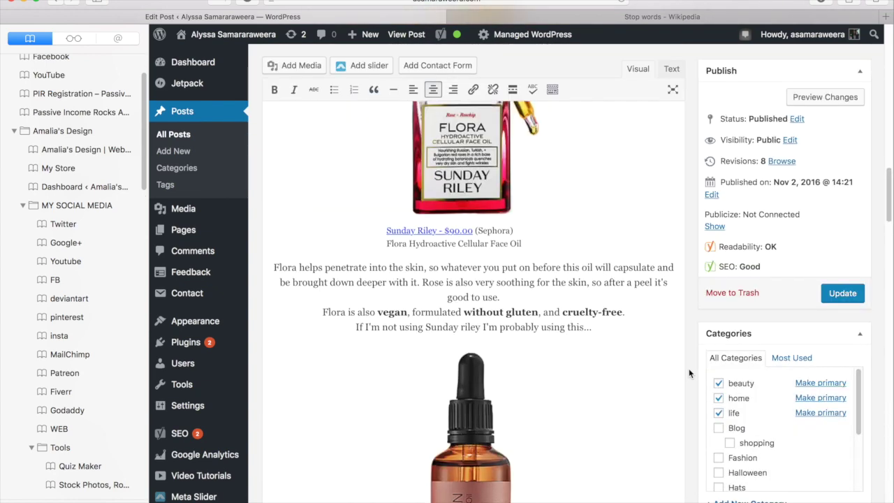
scroll(689, 368, up, 3)
click(508, 118)
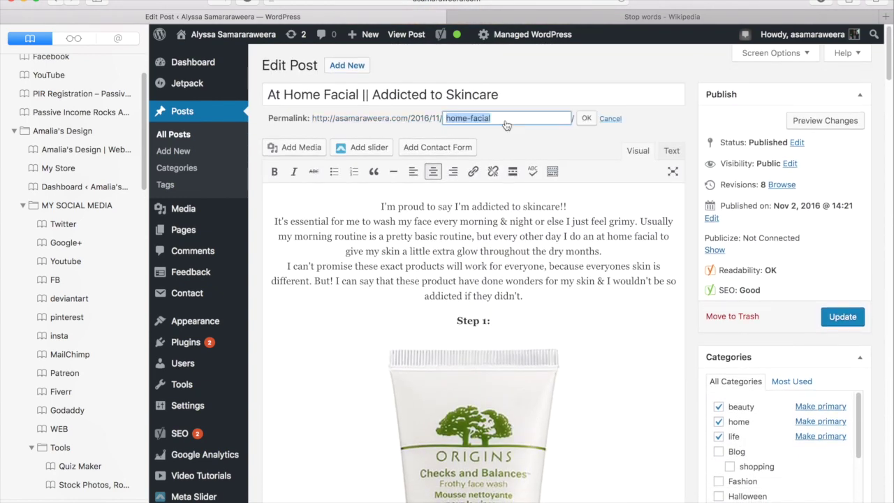
click(493, 120)
text(-)
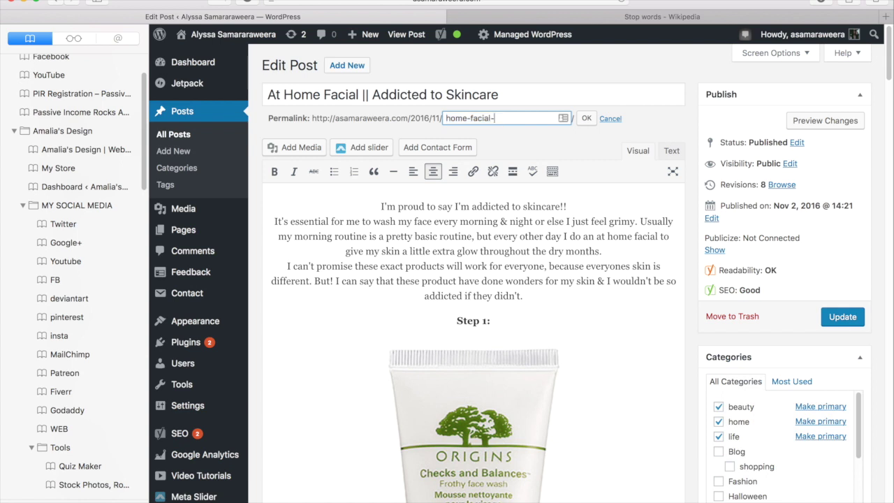
text(skincare)
click(587, 118)
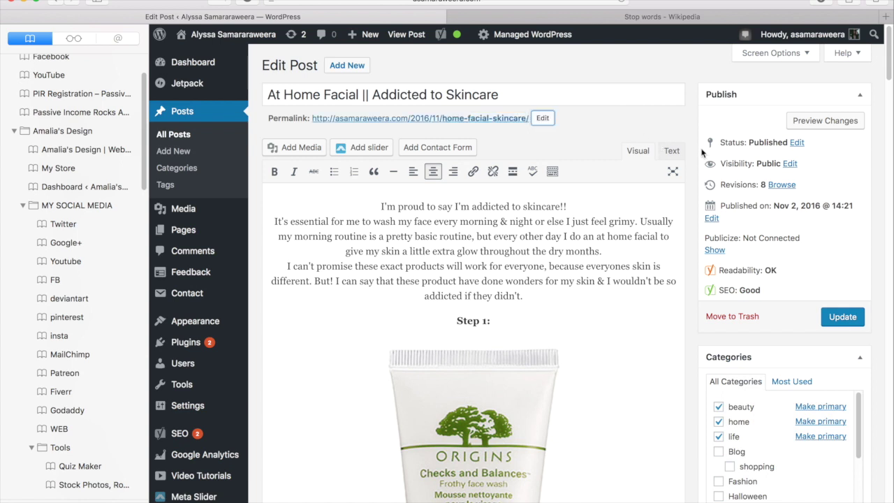
- Recheck the post's SEO analysis with the new permalink and update the published post to save all changes
scroll(703, 152, down, 15)
scroll(702, 150, down, 10)
scroll(702, 151, up, 6)
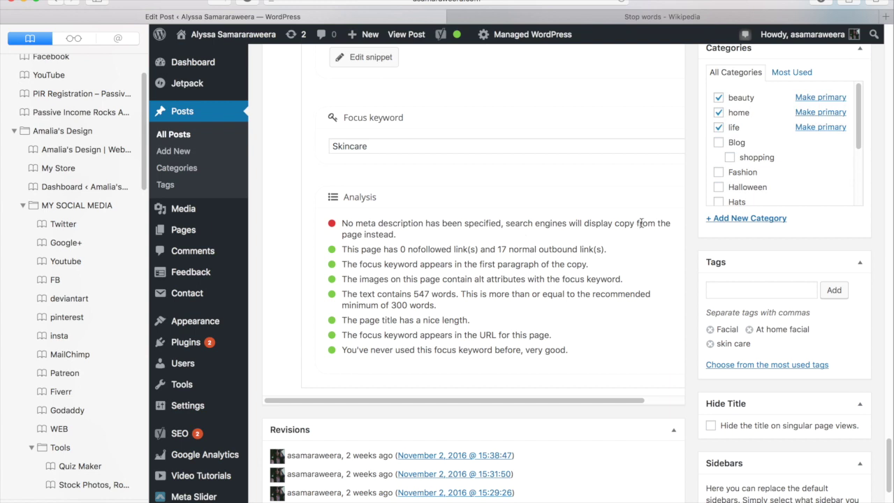
scroll(693, 327, down, 10)
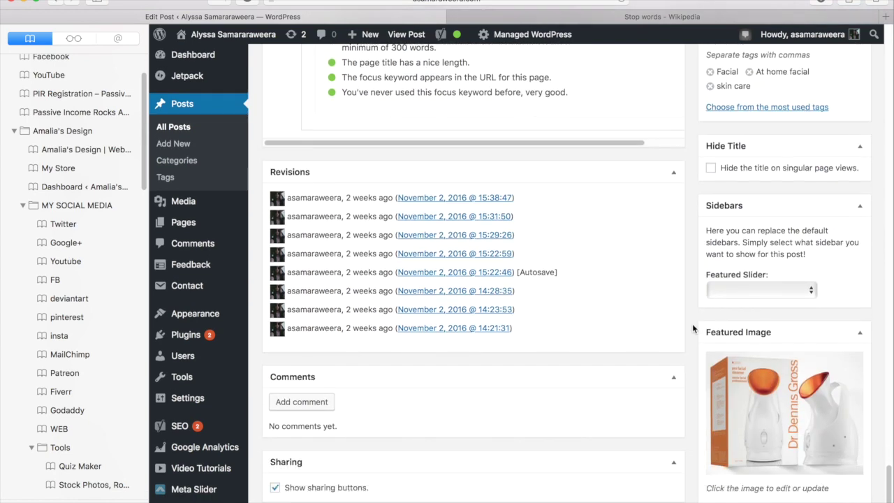
scroll(693, 328, up, 10)
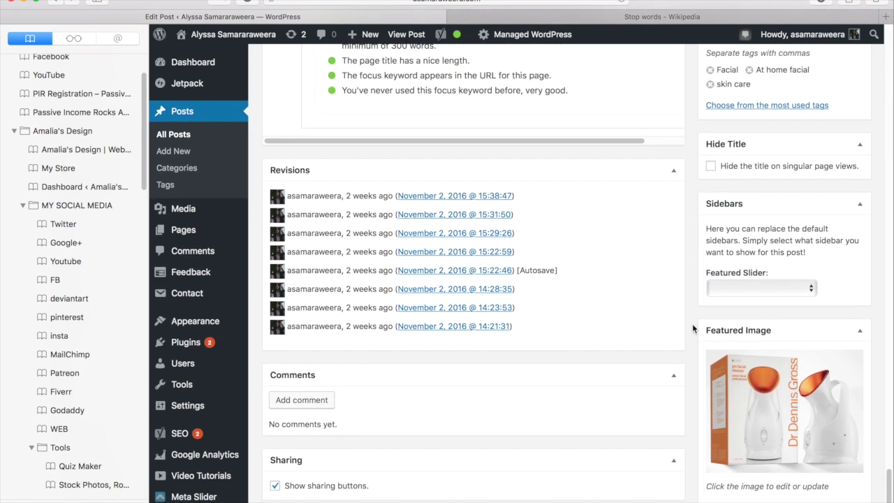
scroll(693, 328, up, 1)
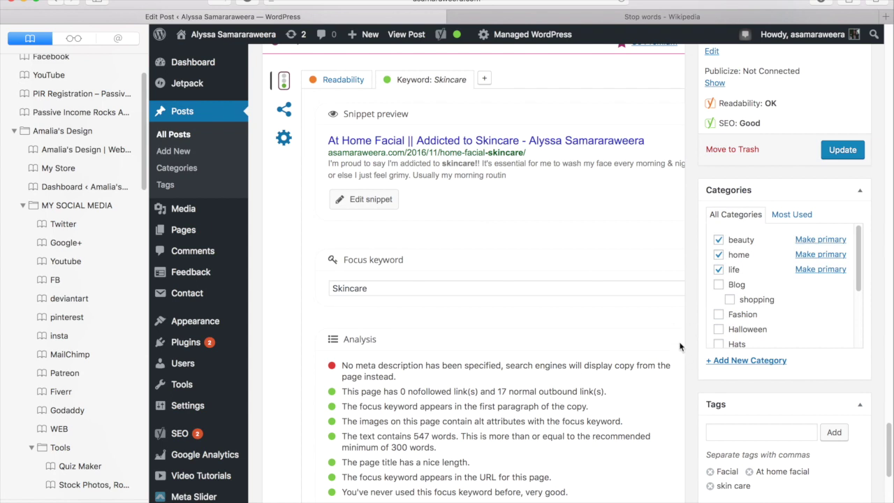
scroll(680, 346, up, 5)
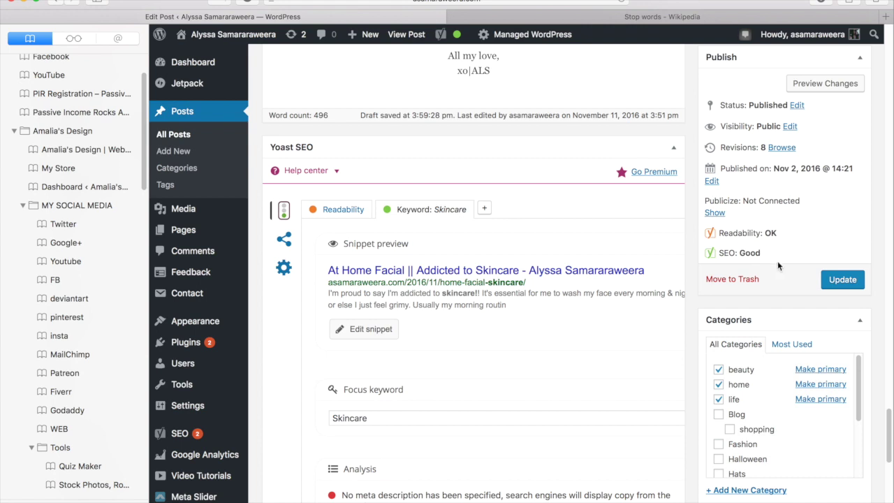
click(838, 278)
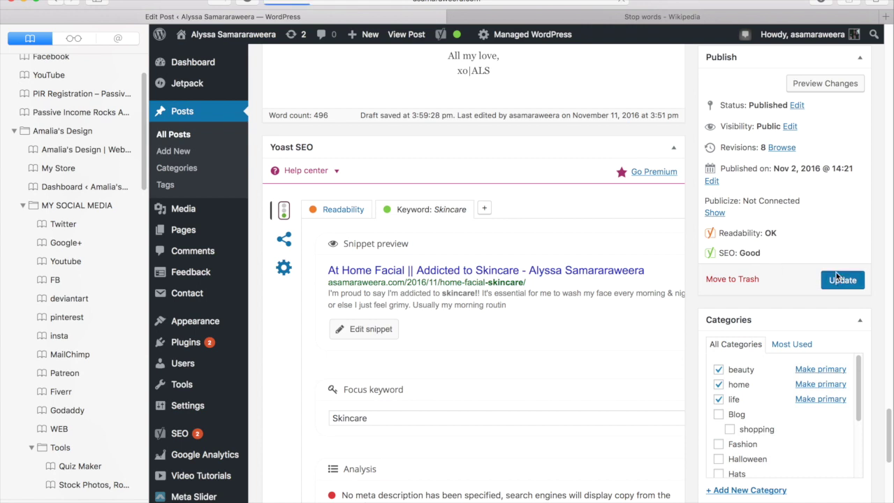